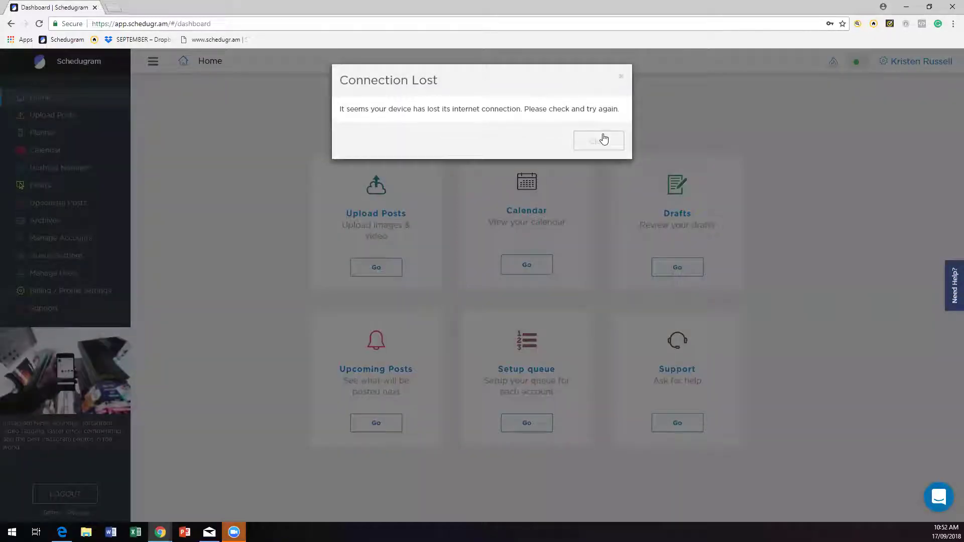
- Dismiss the connection-lost message and upload the image "WIN - Facebook Ad session (1)" from the computer's Downloads folder for the simplifyadmin account
{"action": "left_click", "coordinate": [603, 140]}
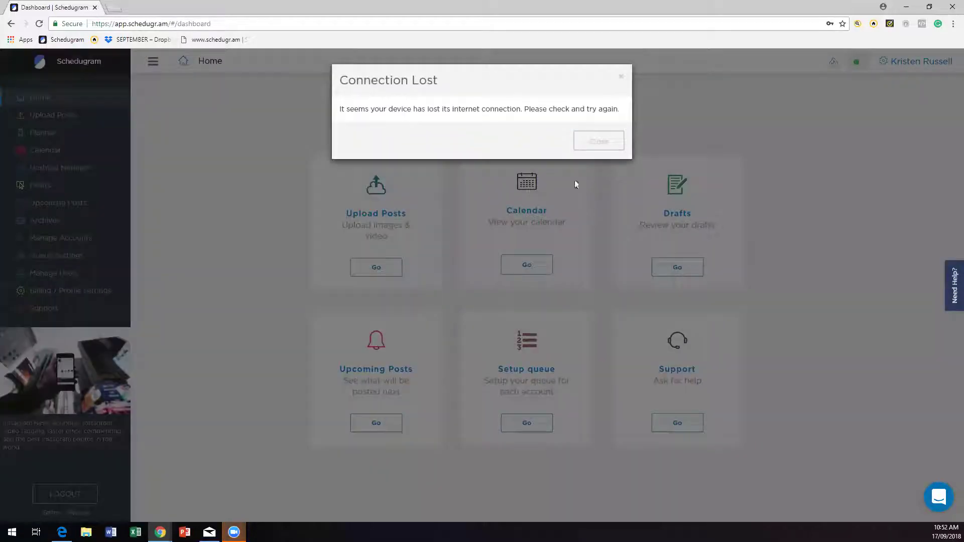
{"action": "left_click", "coordinate": [597, 143]}
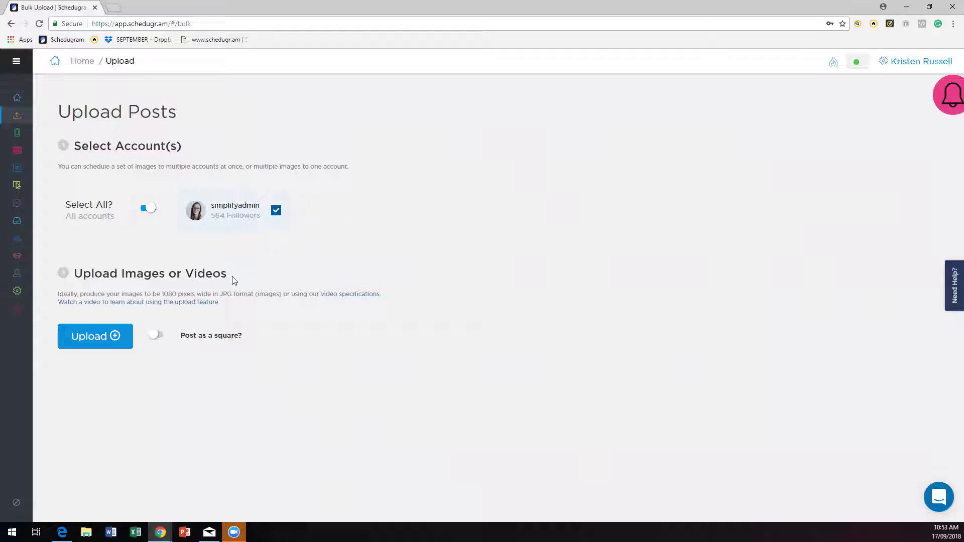
{"action": "left_click", "coordinate": [127, 335]}
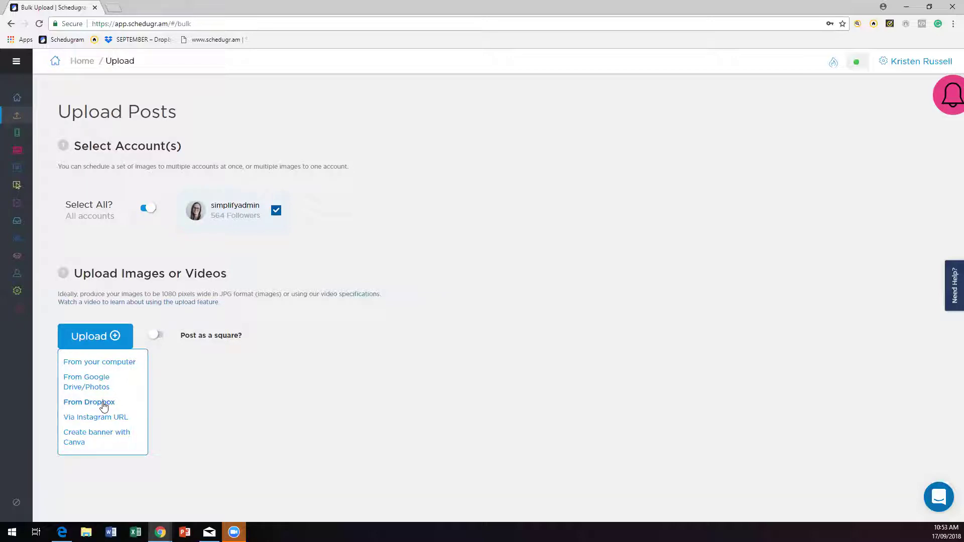
{"action": "left_click", "coordinate": [112, 369]}
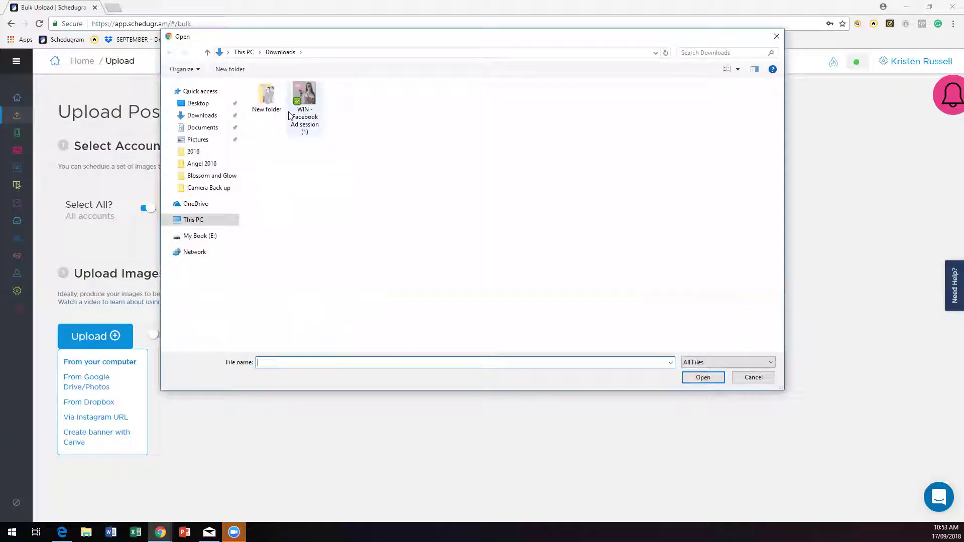
{"action": "left_click", "coordinate": [289, 116]}
{"action": "left_click", "coordinate": [703, 377]}
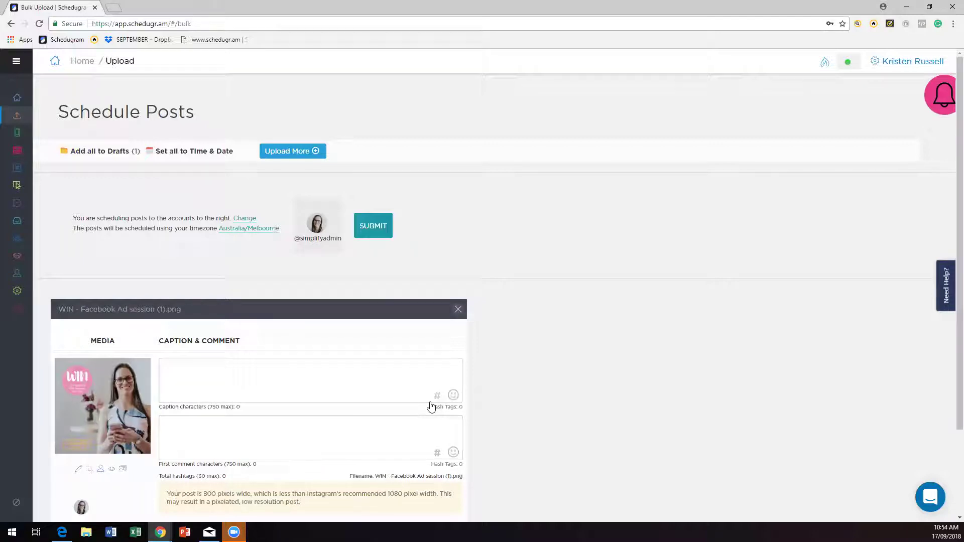
- Examine the post's caption and first comment fields and the picker for hashtags, mentions and groups, without entering anything
{"action": "left_click", "coordinate": [307, 372]}
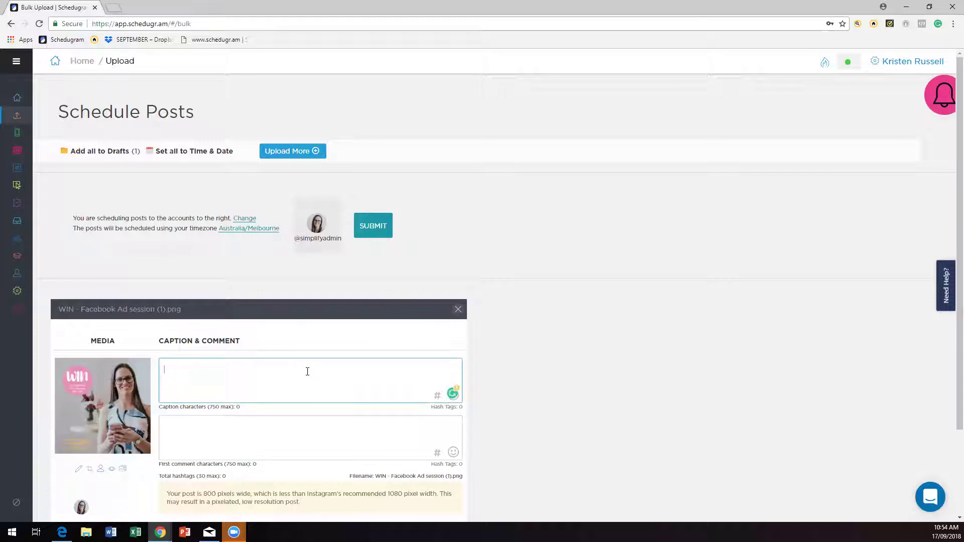
{"action": "left_click", "coordinate": [208, 423]}
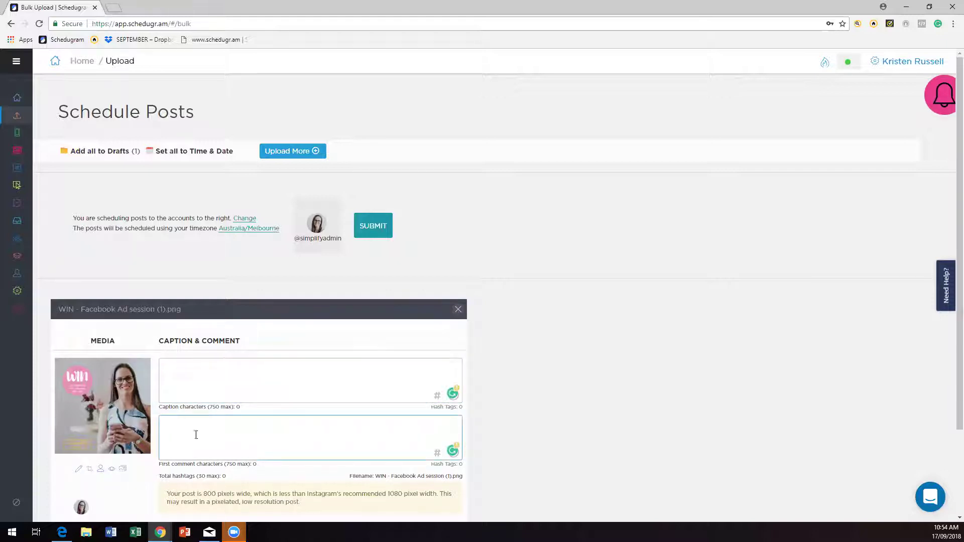
{"action": "scroll", "coordinate": [258, 428], "scroll_direction": "down", "scroll_amount": 1}
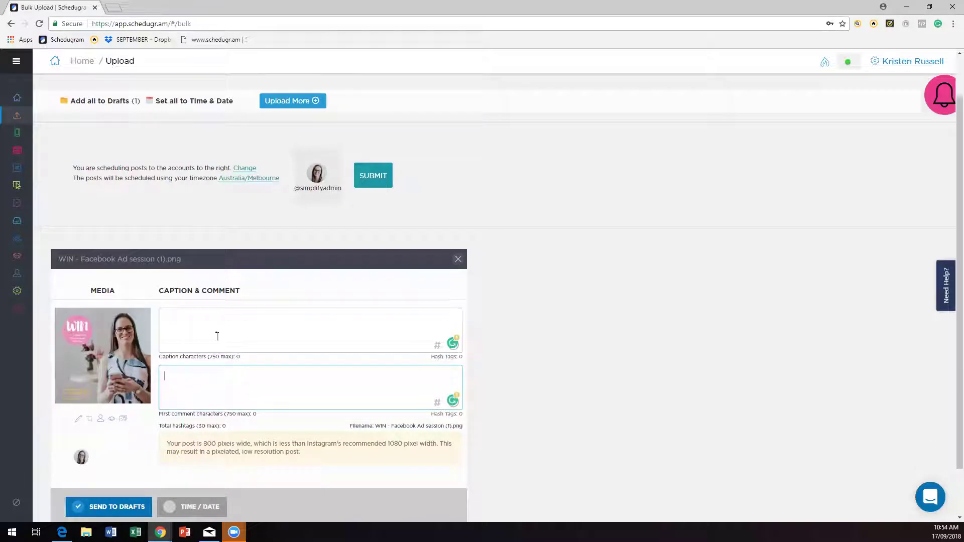
{"action": "scroll", "coordinate": [221, 327], "scroll_direction": "down", "scroll_amount": 1}
{"action": "left_click", "coordinate": [229, 319]}
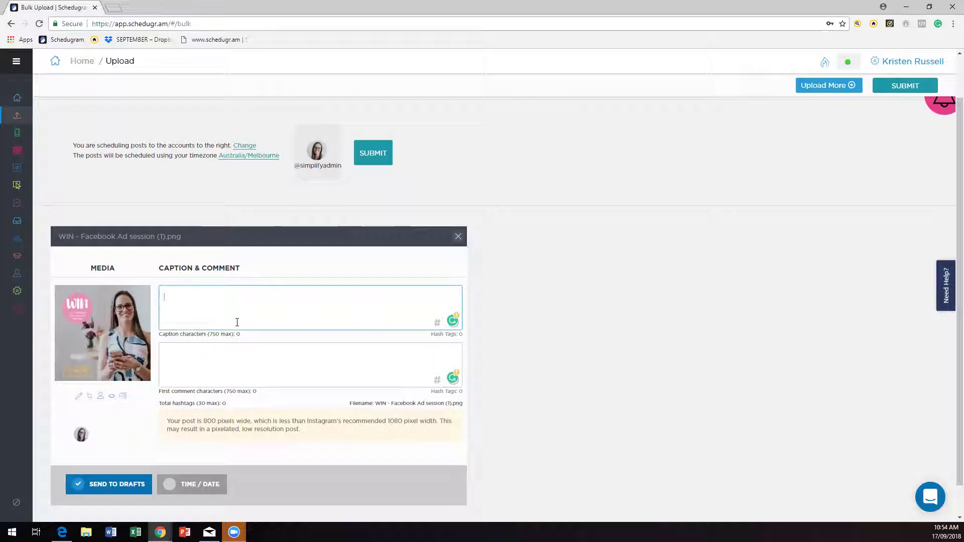
{"action": "left_click", "coordinate": [244, 360]}
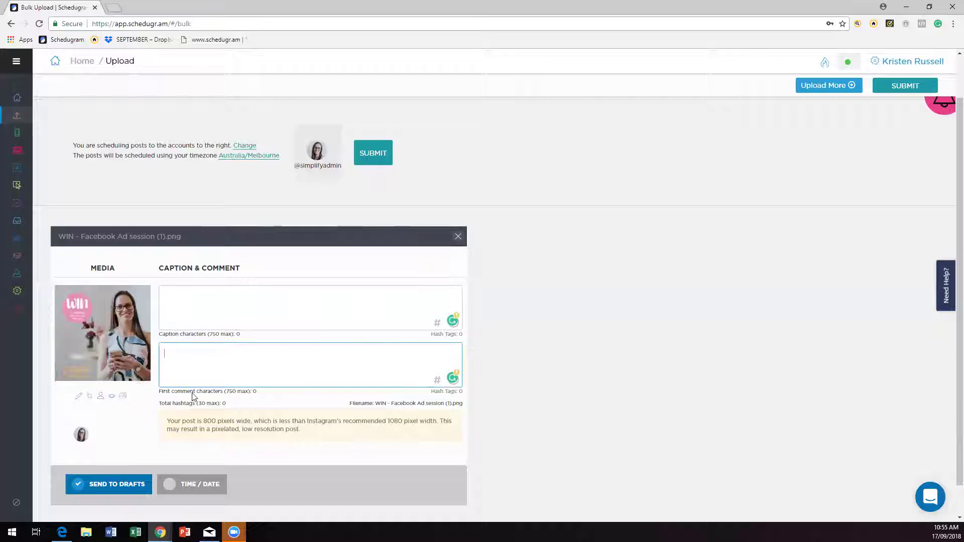
{"action": "left_click", "coordinate": [437, 380]}
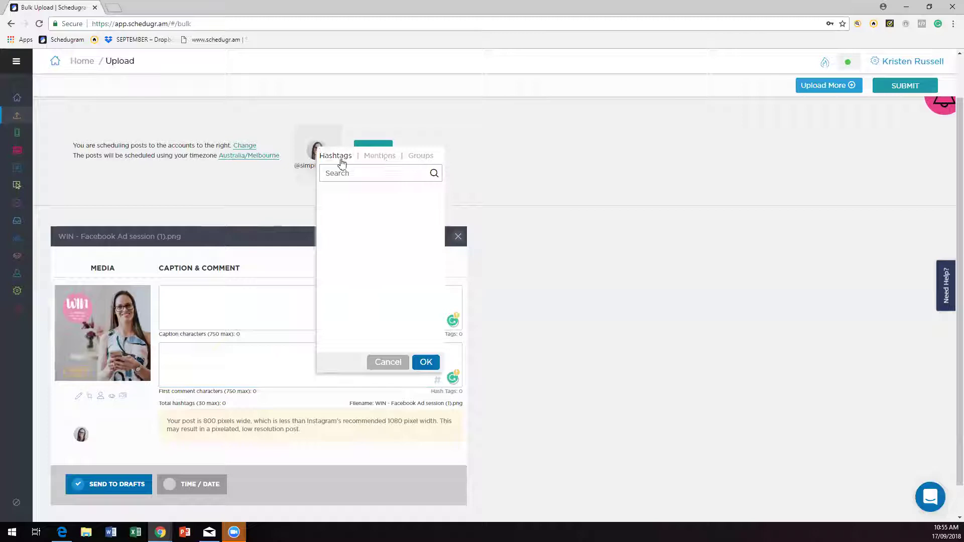
{"action": "left_click", "coordinate": [404, 360]}
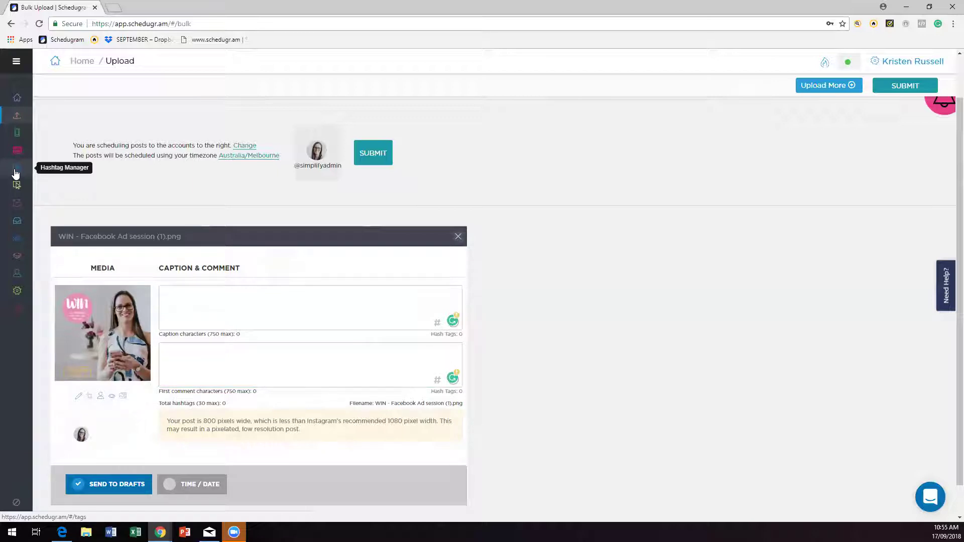
- Place a blank people tag near the right edge of the uploaded photo and save the tagging
{"action": "scroll", "coordinate": [337, 207], "scroll_direction": "down", "scroll_amount": 1}
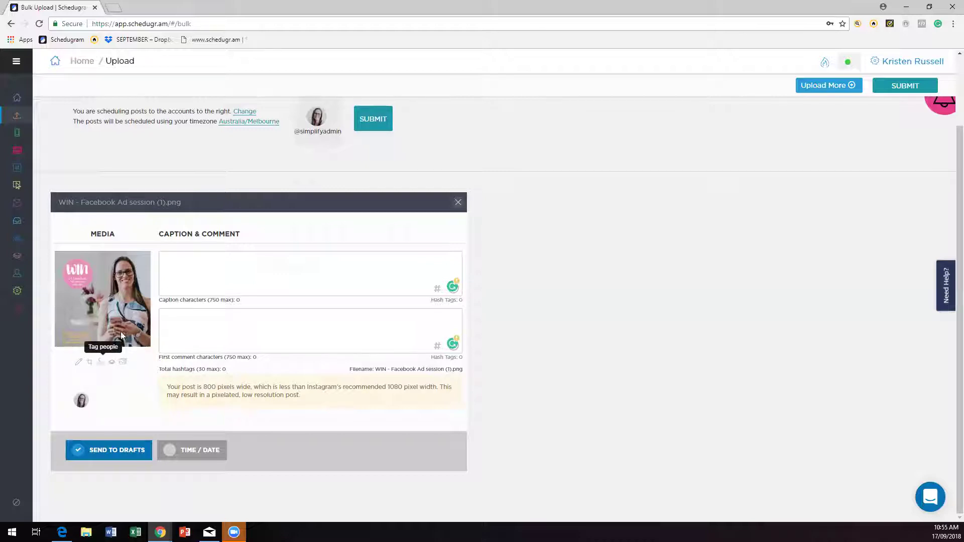
{"action": "left_click", "coordinate": [103, 362]}
{"action": "left_click", "coordinate": [601, 256]}
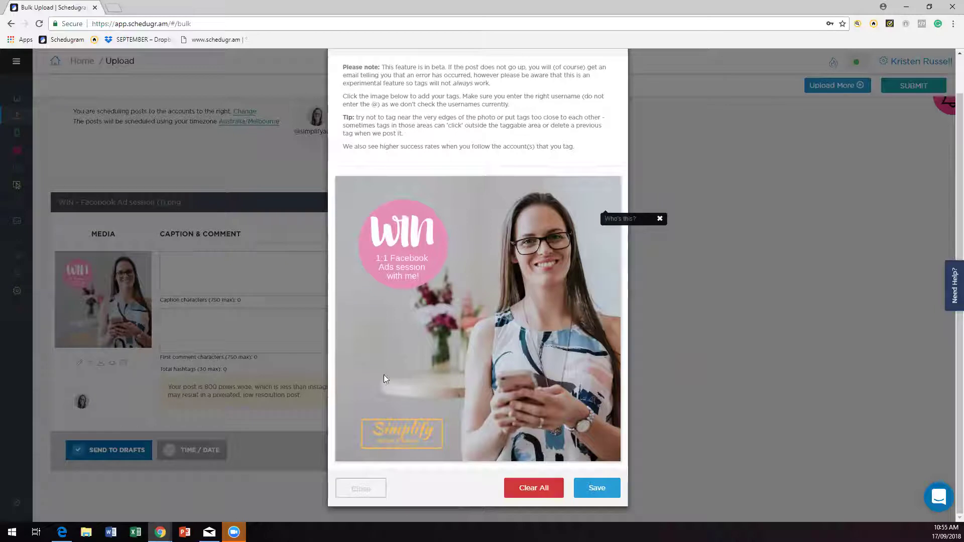
{"action": "left_click", "coordinate": [599, 492]}
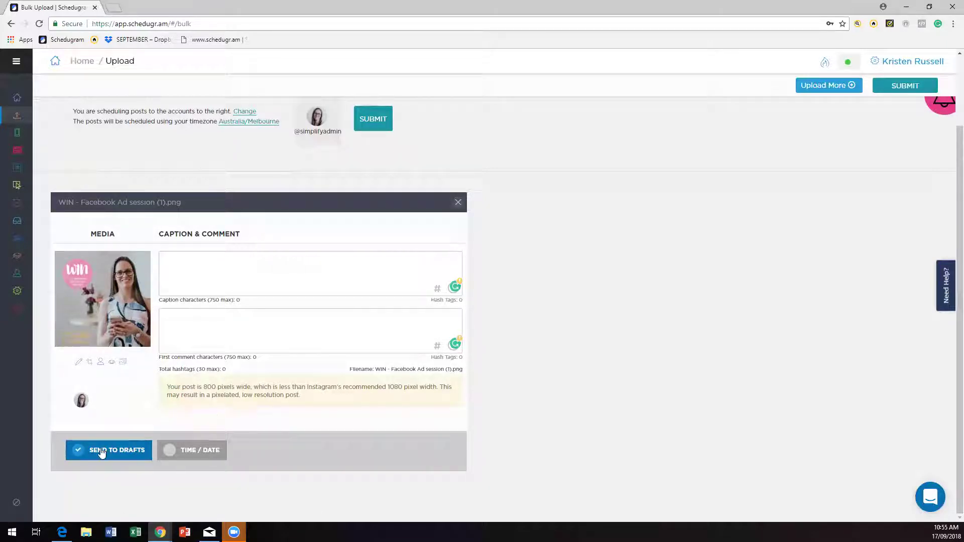
- Choose to send the post to drafts rather than at a set date and time, and submit it
{"action": "left_click", "coordinate": [196, 450]}
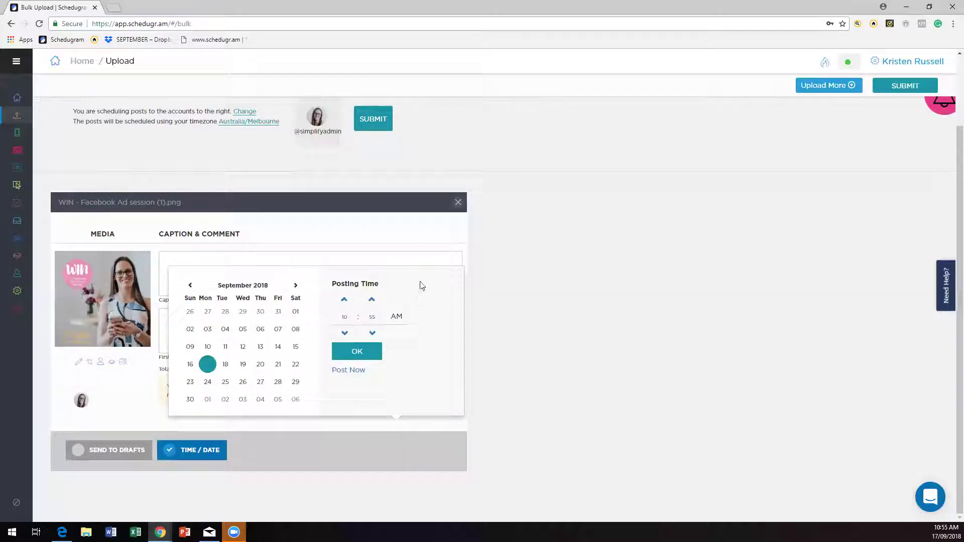
{"action": "left_click", "coordinate": [445, 236]}
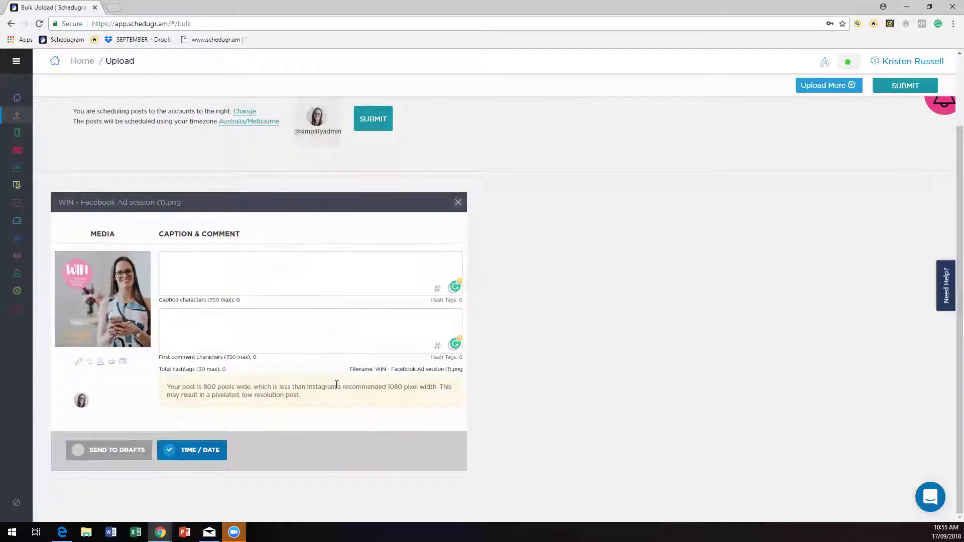
{"action": "left_click", "coordinate": [106, 452]}
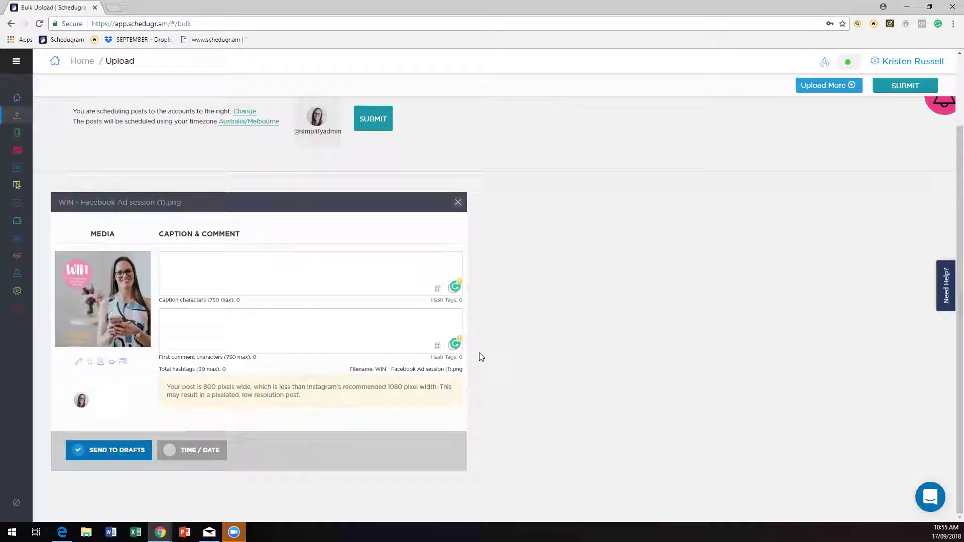
{"action": "left_click", "coordinate": [379, 113]}
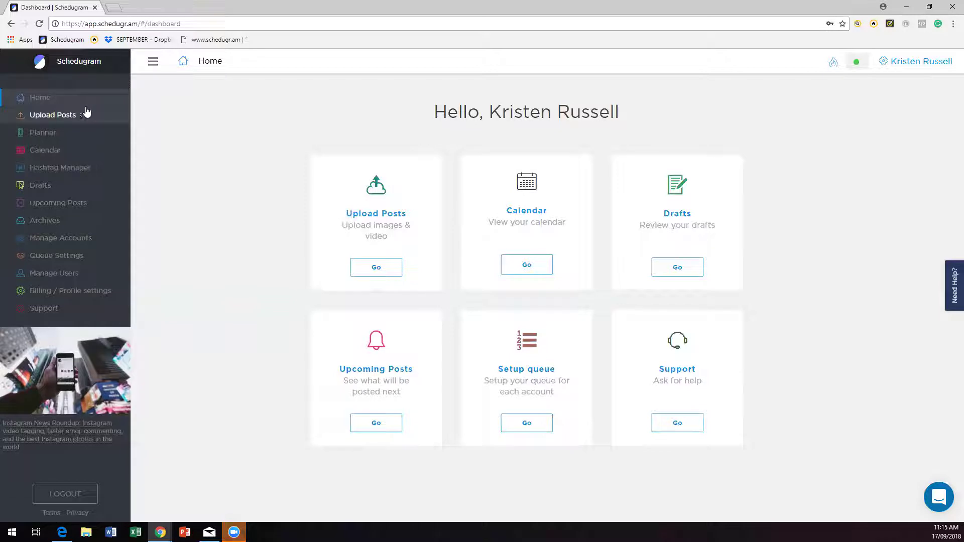
- Open the drafts page and look through the saved draft posts
{"action": "left_click", "coordinate": [42, 187]}
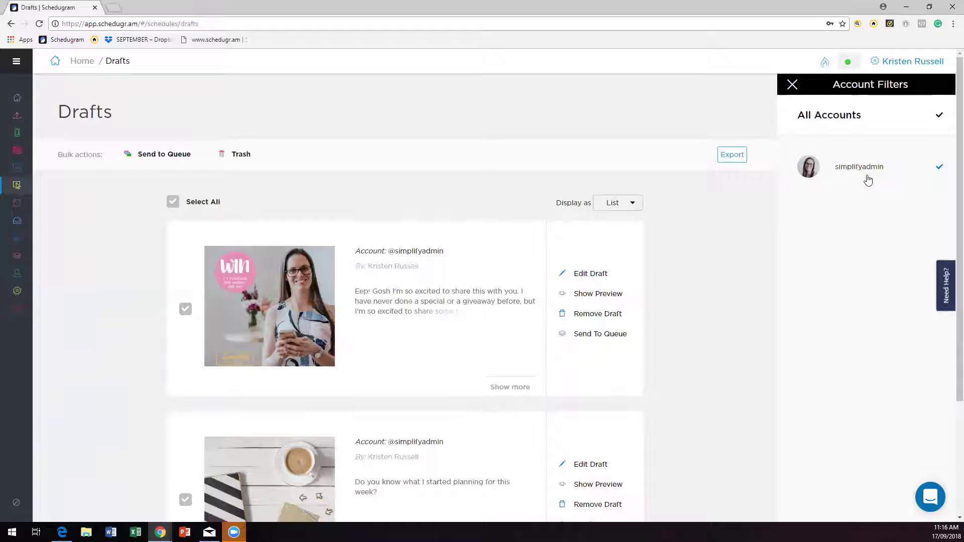
{"action": "scroll", "coordinate": [432, 237], "scroll_direction": "down", "scroll_amount": 3}
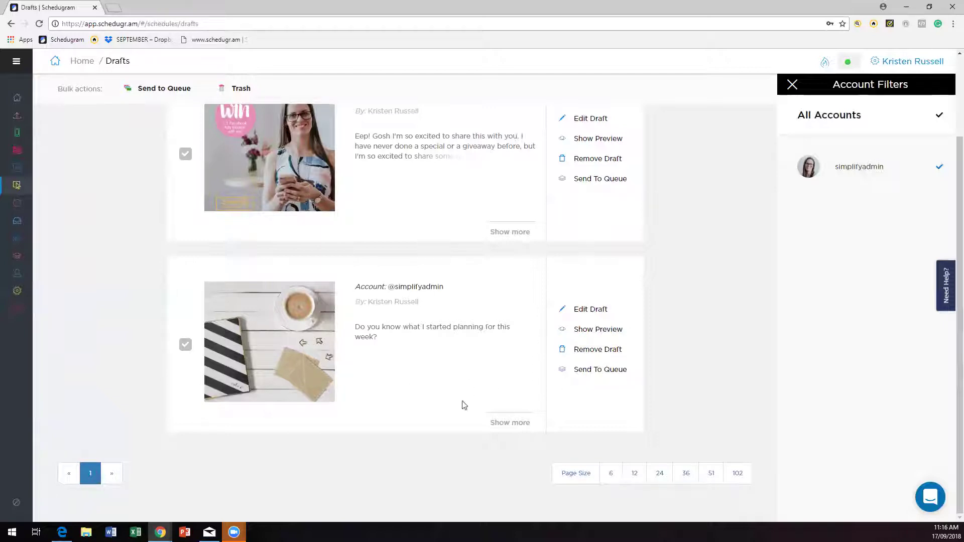
{"action": "scroll", "coordinate": [413, 390], "scroll_direction": "up", "scroll_amount": 3}
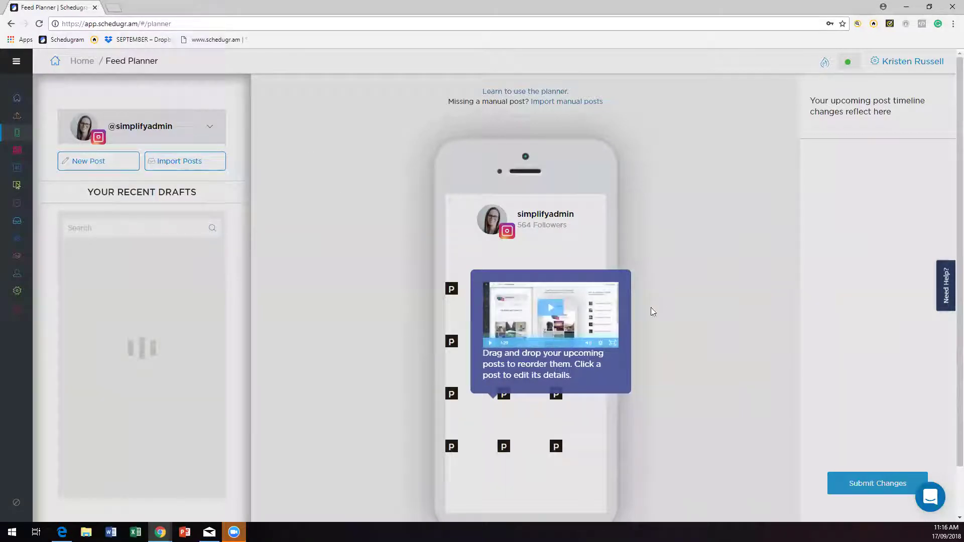
- Go through the feed planner's introductory tips and dismiss the tutorial
{"action": "left_click", "coordinate": [703, 333]}
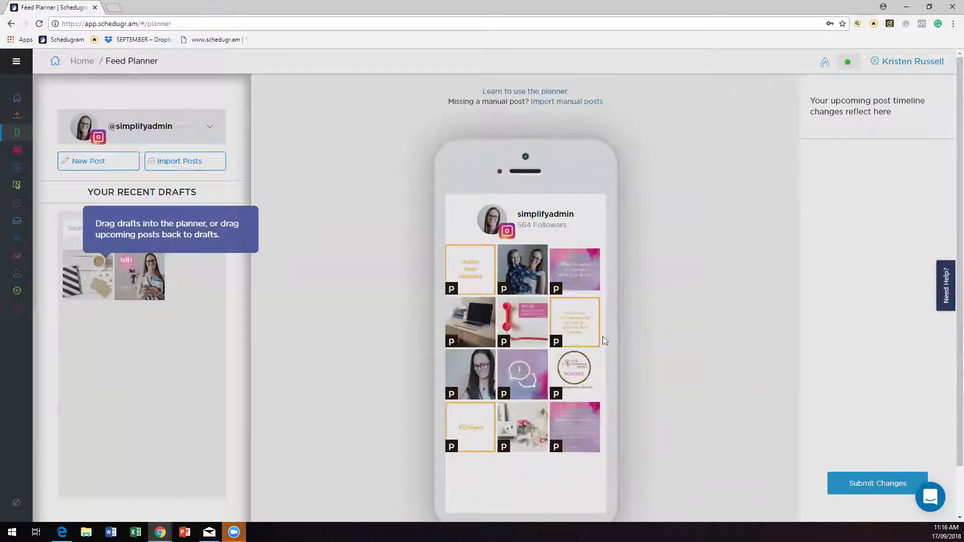
{"action": "left_click", "coordinate": [205, 127]}
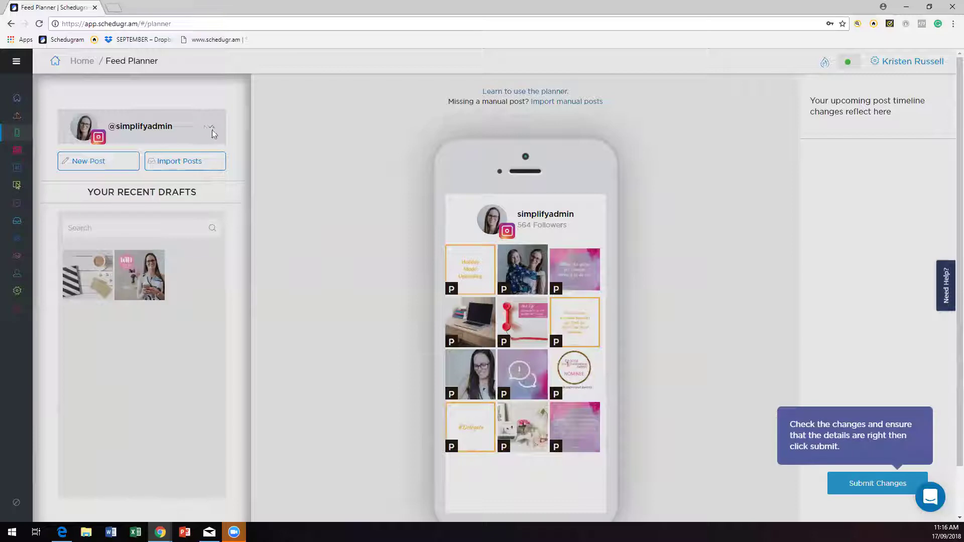
{"action": "left_click", "coordinate": [210, 127]}
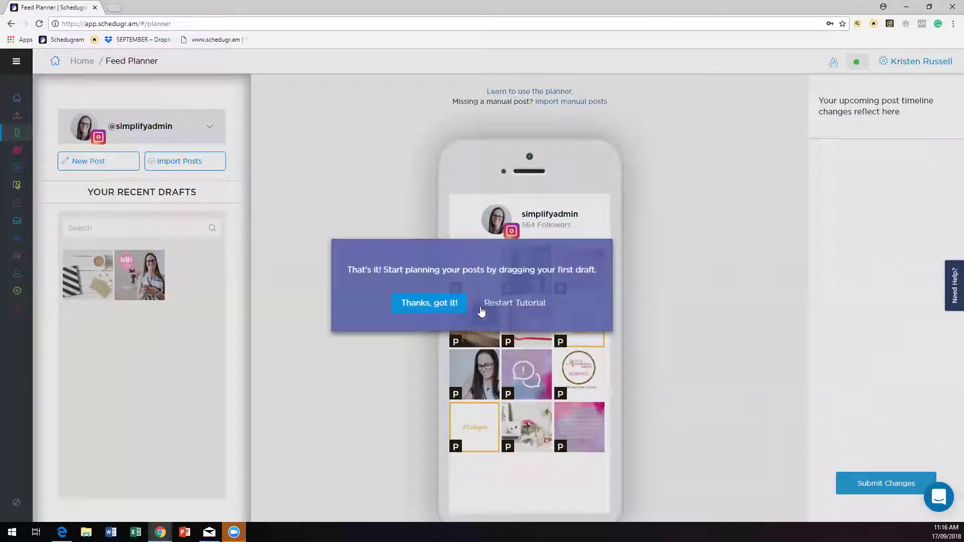
{"action": "left_click", "coordinate": [430, 304]}
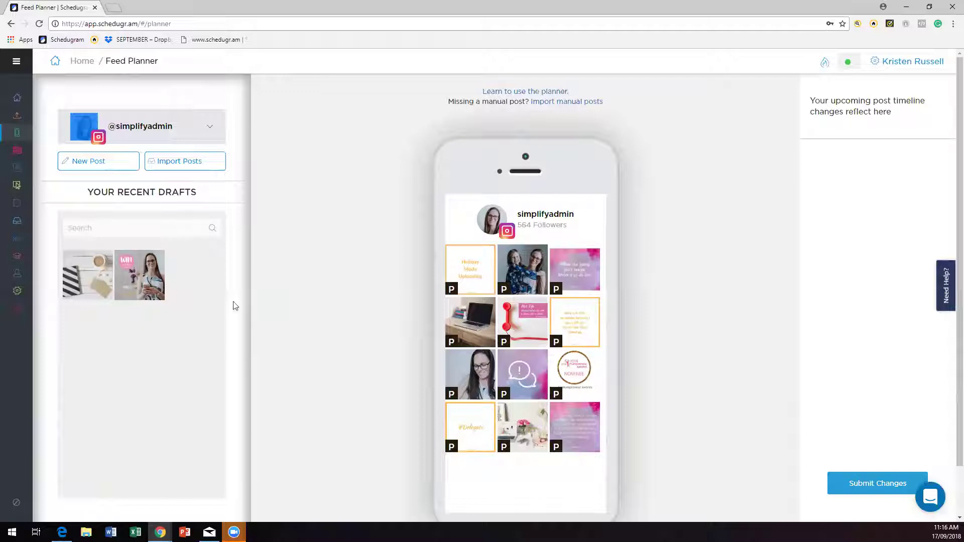
- Place the coffee-and-notebook draft first in the planned feed and open it to read through its caption
{"action": "left_click_drag", "start_coordinate": [66, 271], "coordinate": [464, 272]}
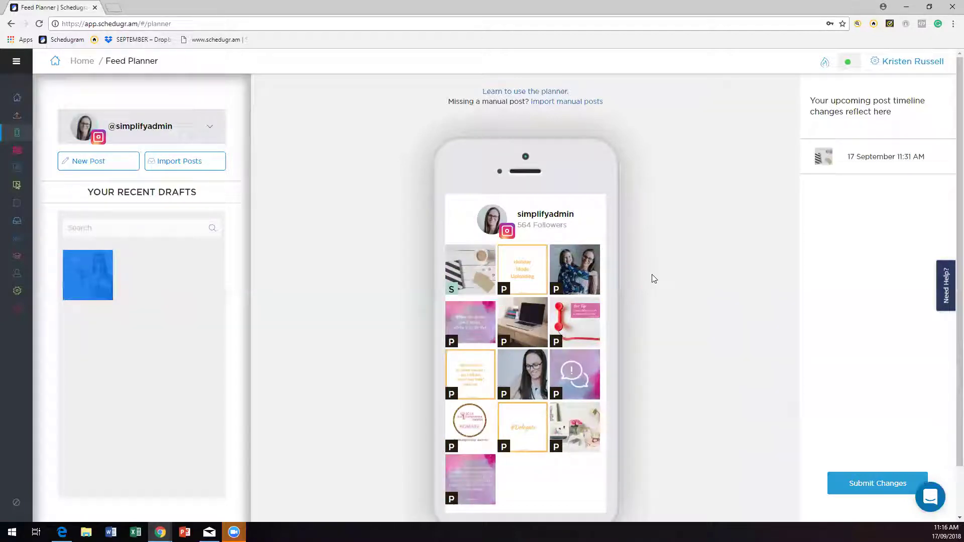
{"action": "left_click", "coordinate": [471, 277]}
{"action": "scroll", "coordinate": [586, 211], "scroll_direction": "down", "scroll_amount": 3}
{"action": "scroll", "coordinate": [575, 293], "scroll_direction": "down", "scroll_amount": 2}
{"action": "scroll", "coordinate": [577, 281], "scroll_direction": "up", "scroll_amount": 2}
{"action": "scroll", "coordinate": [585, 201], "scroll_direction": "up", "scroll_amount": 3}
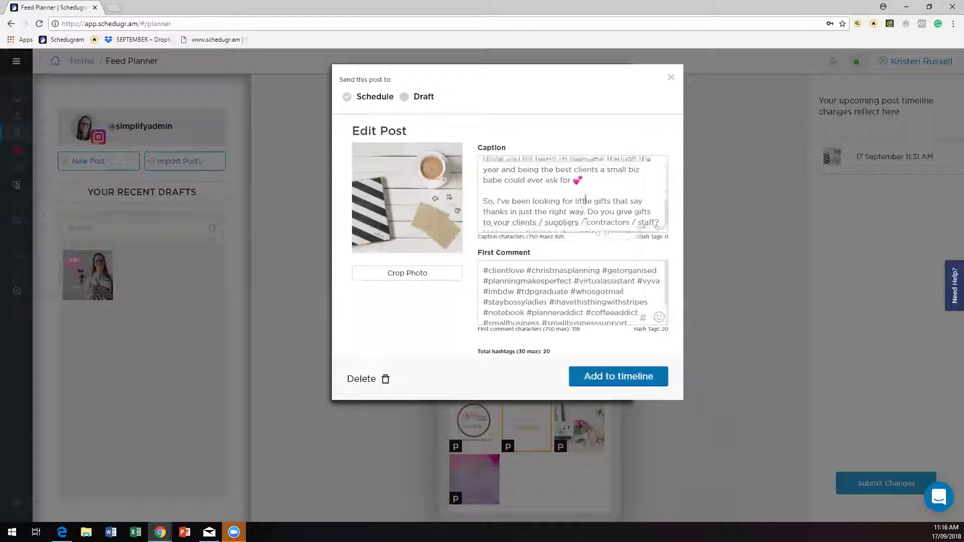
- Schedule the coffee-and-notebook post for 18 September 2018 at 07:55 PM and add it to the timeline
{"action": "left_click", "coordinate": [420, 116]}
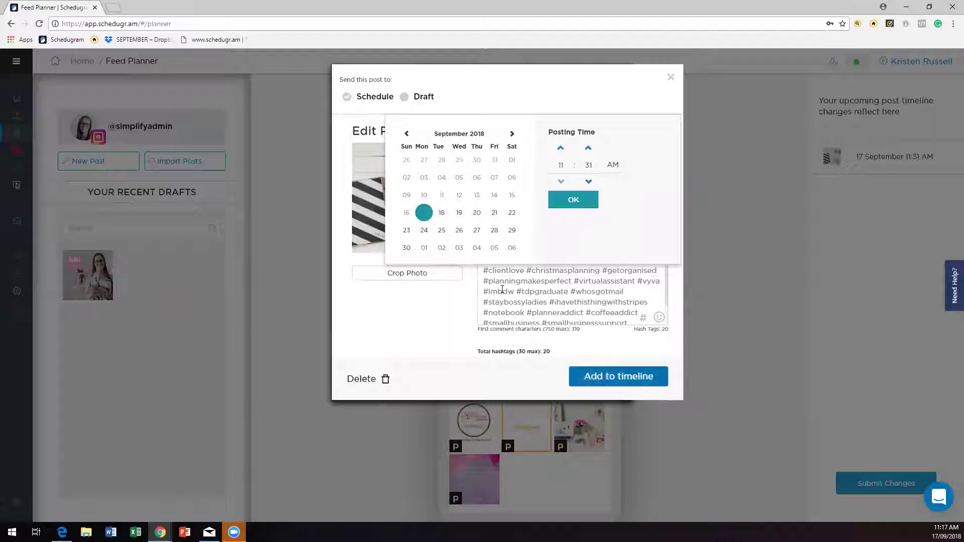
{"action": "left_click", "coordinate": [442, 214]}
{"action": "left_click_drag", "start_coordinate": [566, 168], "coordinate": [558, 166]}
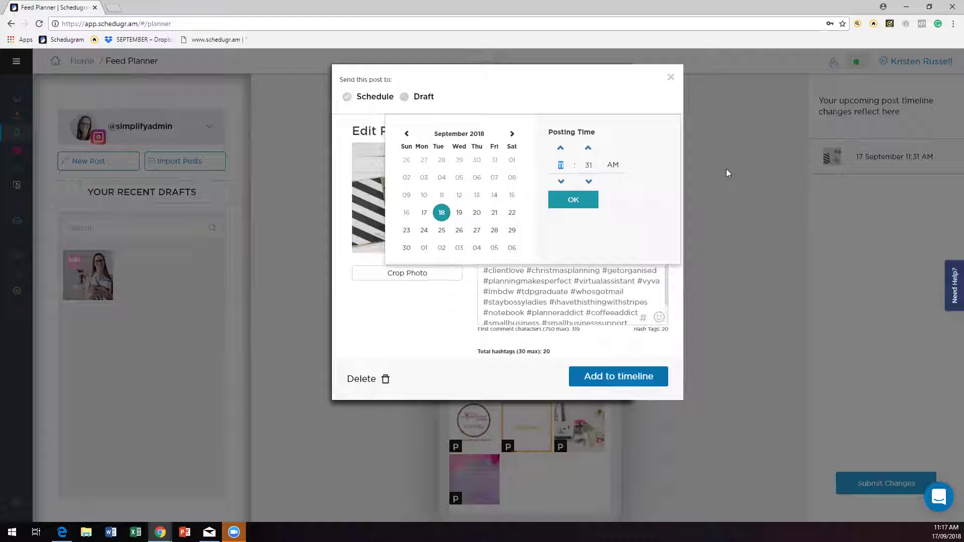
{"action": "key", "text": "Tab"}
{"action": "type", "text": "55"}
{"action": "left_click", "coordinate": [613, 165]}
{"action": "left_click", "coordinate": [576, 199]}
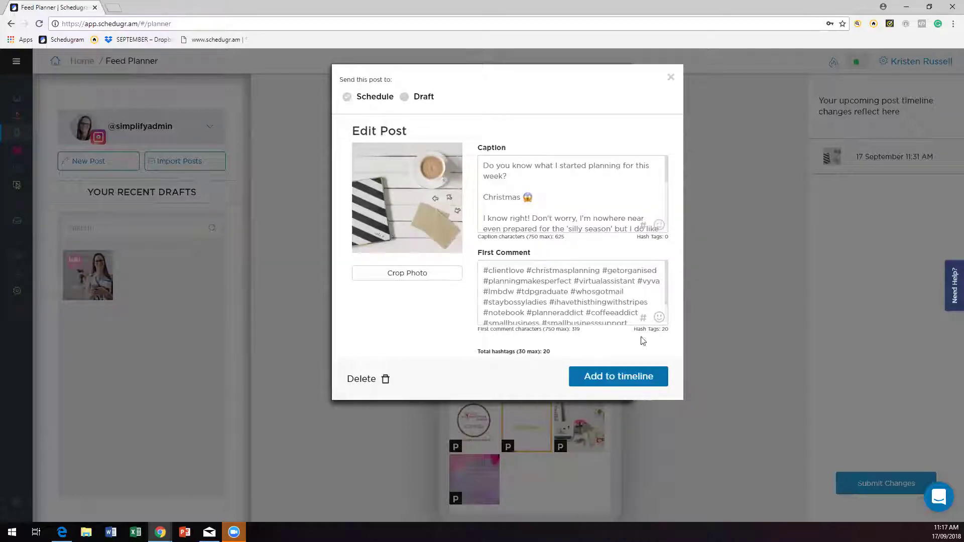
{"action": "left_click", "coordinate": [633, 377]}
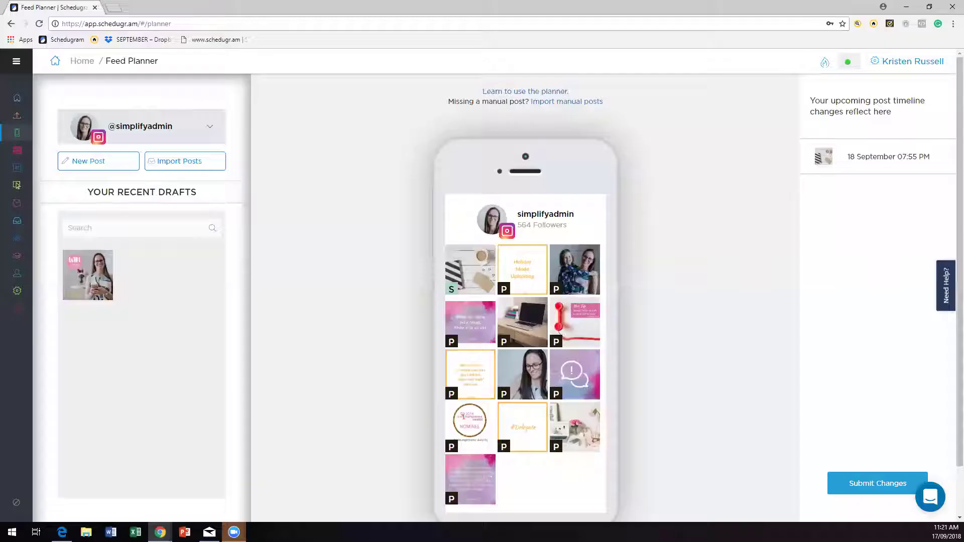
- Place the WIN giveaway draft first in the planned feed and open the post for editing
{"action": "left_click_drag", "start_coordinate": [104, 279], "coordinate": [216, 281]}
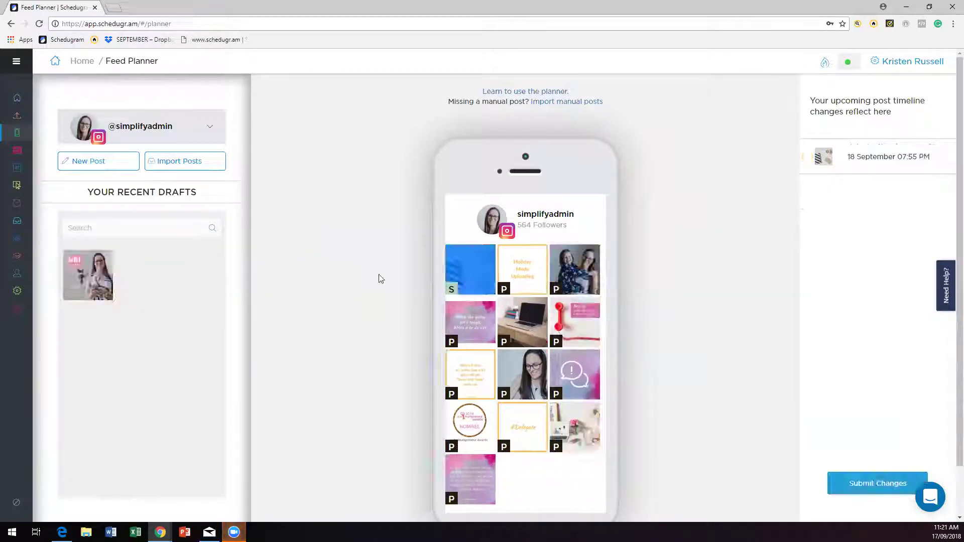
{"action": "left_click_drag", "start_coordinate": [88, 276], "coordinate": [446, 271]}
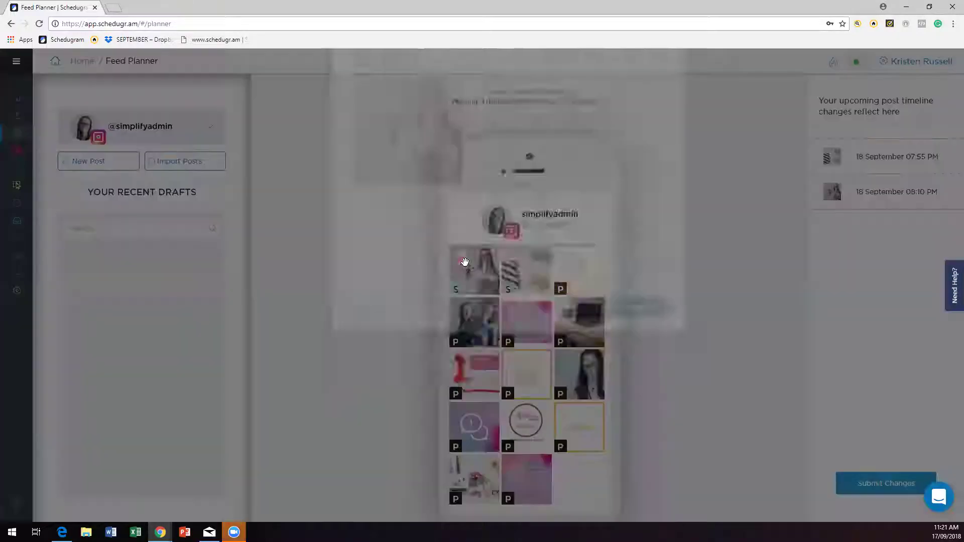
{"action": "left_click", "coordinate": [489, 247]}
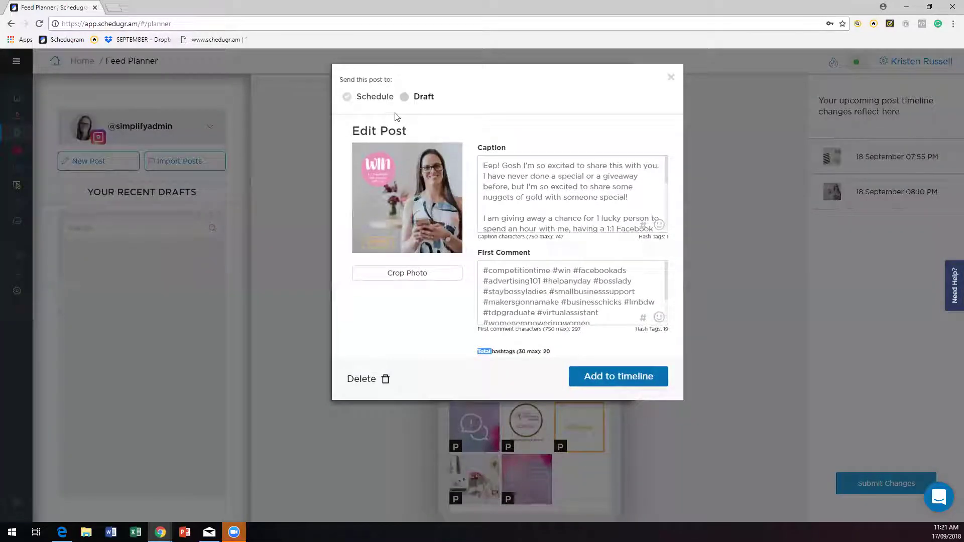
- Schedule the WIN giveaway post for 19 September 2018 at 08:55 AM and add it to the timeline
{"action": "left_click", "coordinate": [383, 99]}
{"action": "left_click", "coordinate": [460, 214]}
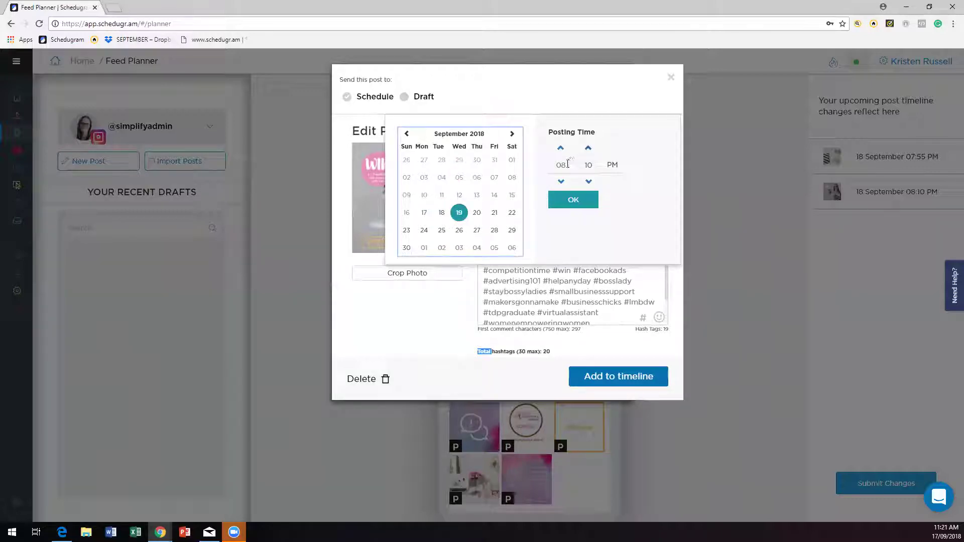
{"action": "left_click", "coordinate": [613, 165]}
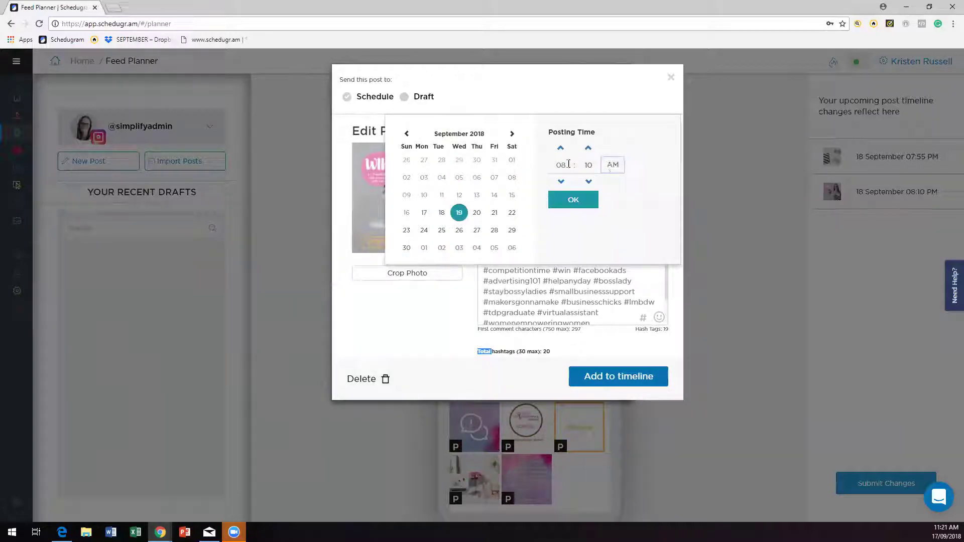
{"action": "double_click", "coordinate": [588, 164]}
{"action": "left_click", "coordinate": [661, 171]}
{"action": "left_click", "coordinate": [635, 379]}
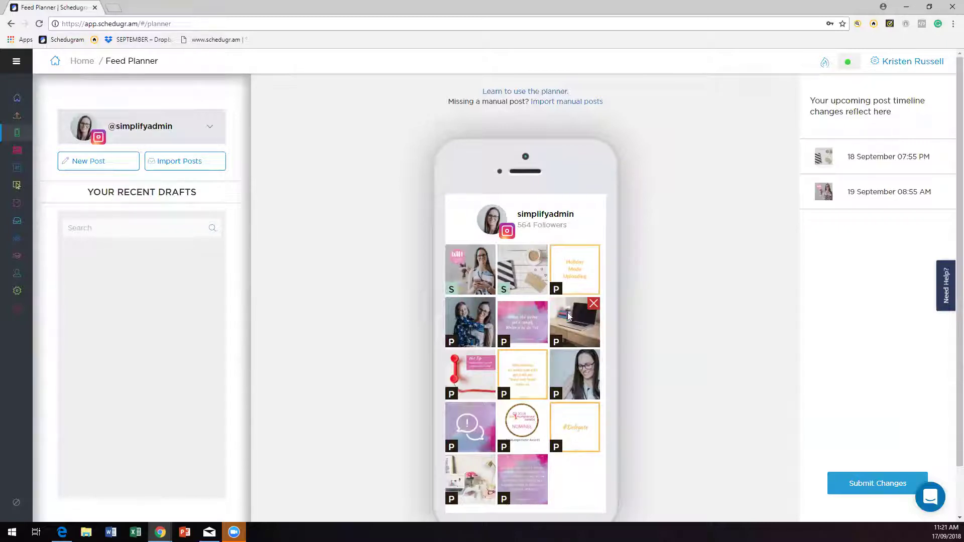
- Select several Instagram posts to import, including "It's ok to not be ok", and leave the import dialog without importing them
{"action": "left_click", "coordinate": [187, 164]}
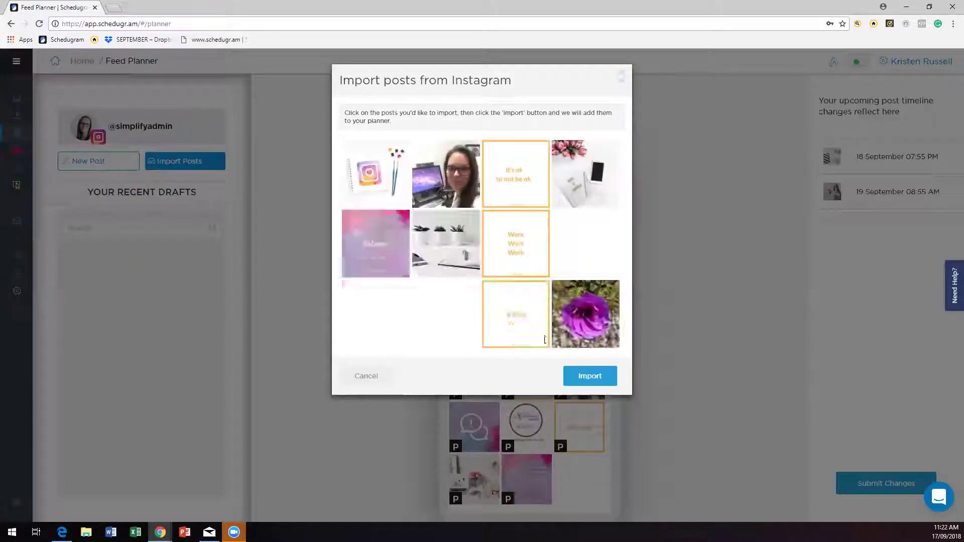
{"action": "left_click", "coordinate": [588, 376]}
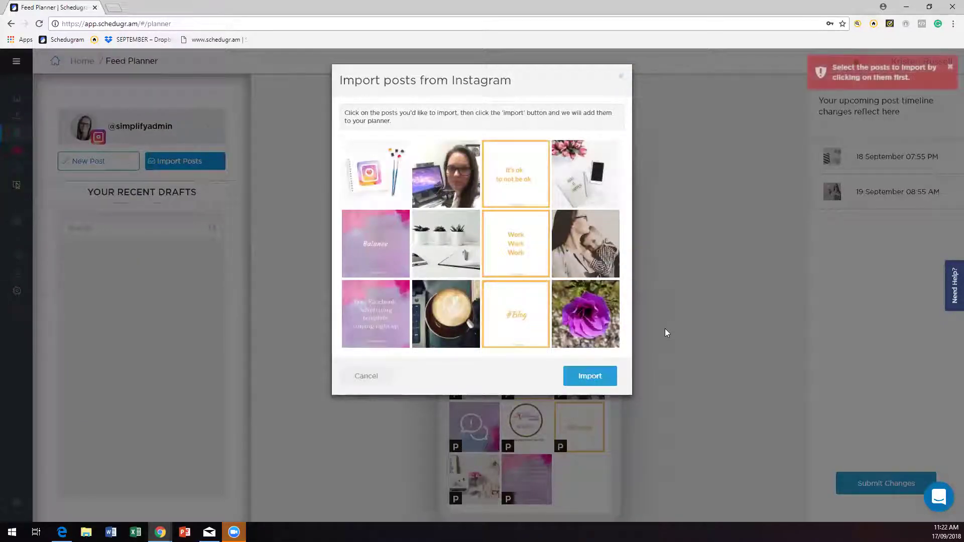
{"action": "left_click", "coordinate": [950, 71]}
{"action": "left_click", "coordinate": [394, 175]}
{"action": "left_click", "coordinate": [540, 183]}
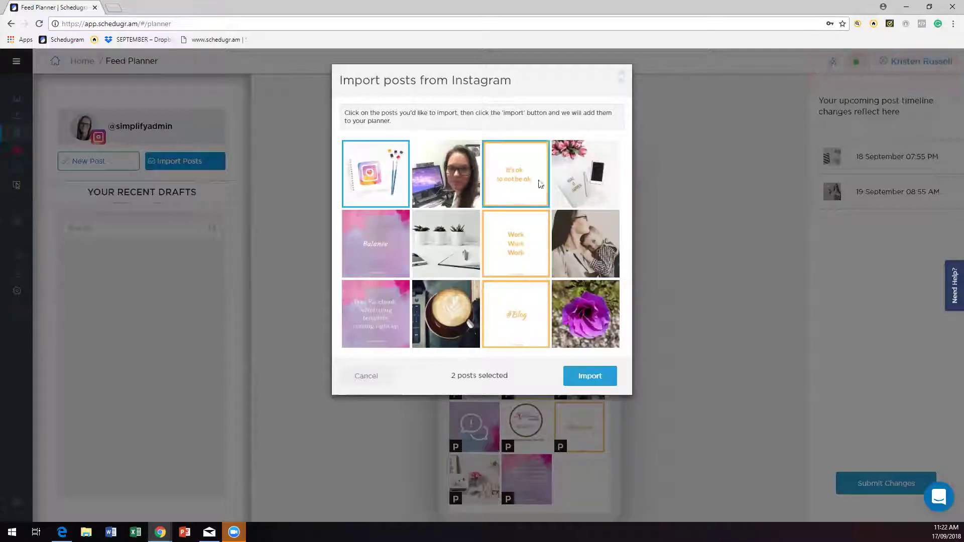
{"action": "left_click", "coordinate": [589, 228]}
{"action": "left_click", "coordinate": [446, 176]}
{"action": "left_click", "coordinate": [586, 178]}
{"action": "left_click", "coordinate": [452, 236]}
{"action": "left_click", "coordinate": [327, 253]}
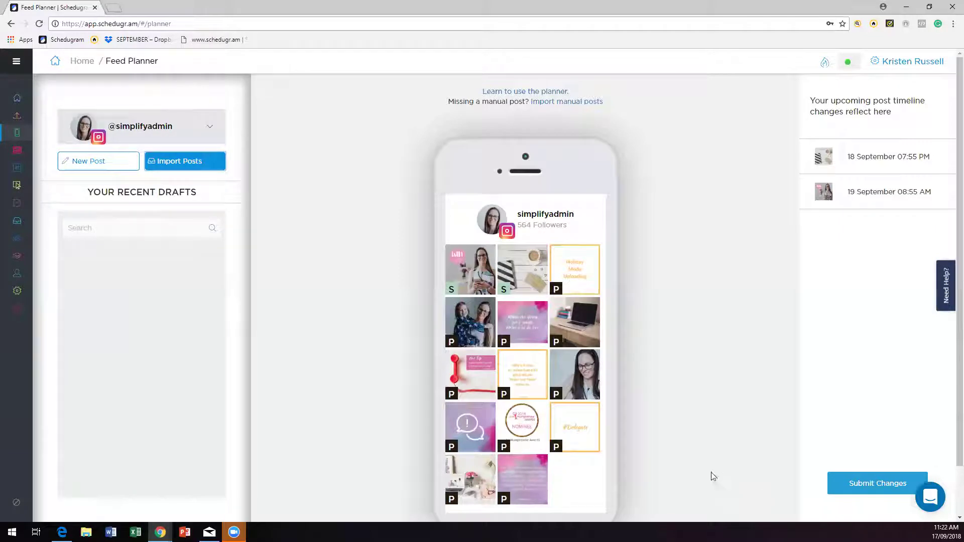
- Leave the feed planner, dismissing the connection notice, and open the Hashtag Manager
{"action": "left_click", "coordinate": [22, 168]}
{"action": "key", "text": "Escape"}
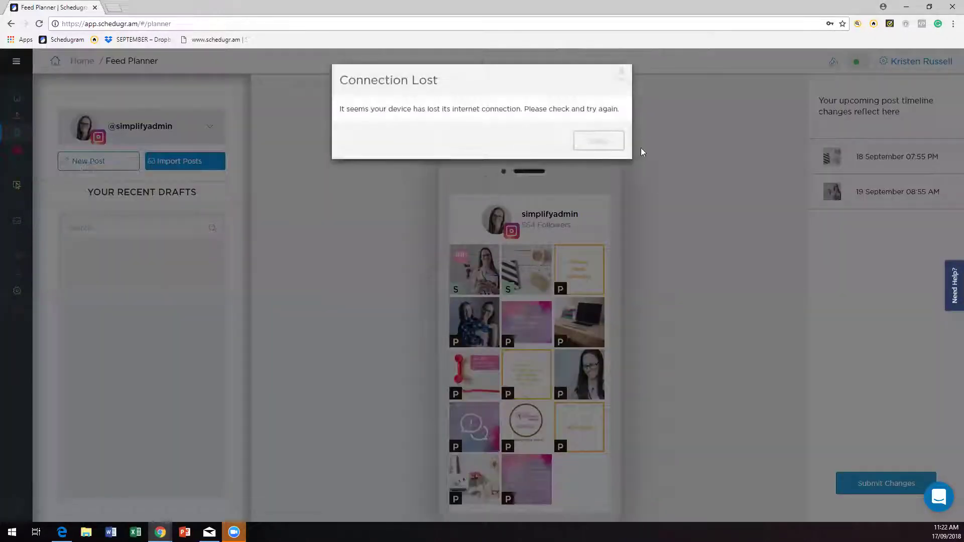
{"action": "left_click", "coordinate": [608, 143]}
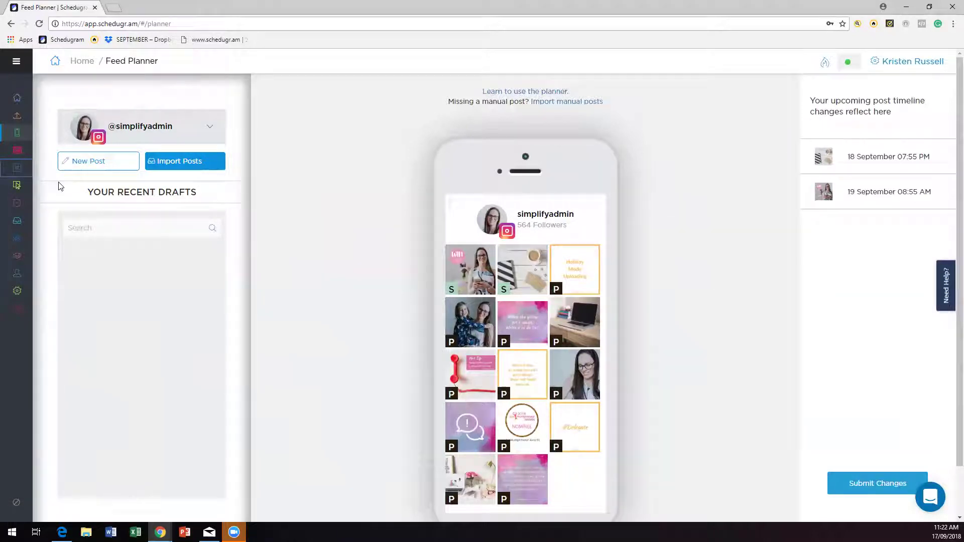
{"action": "left_click", "coordinate": [17, 168]}
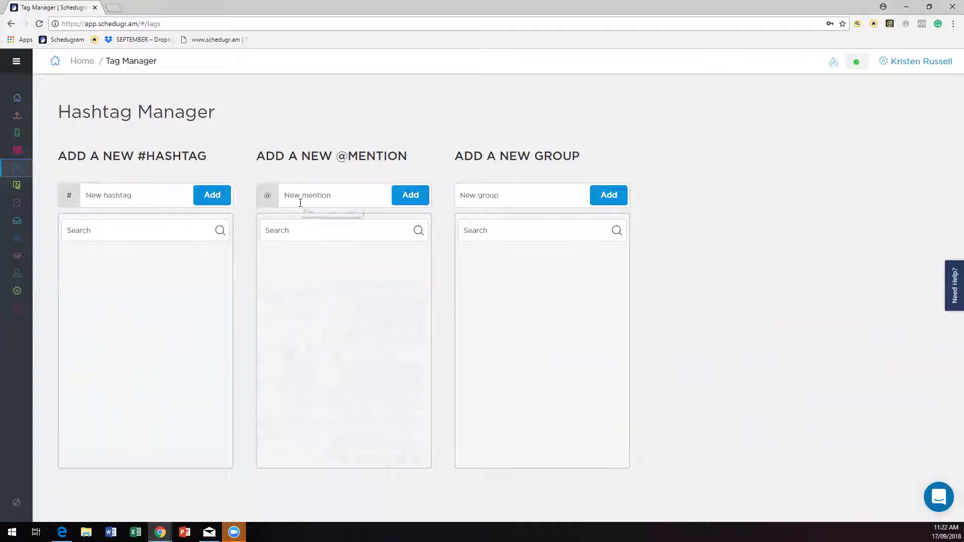
- Look over the Hashtag Manager's entry fields for a new hashtag, a new mention and a new group
{"action": "left_click", "coordinate": [335, 197]}
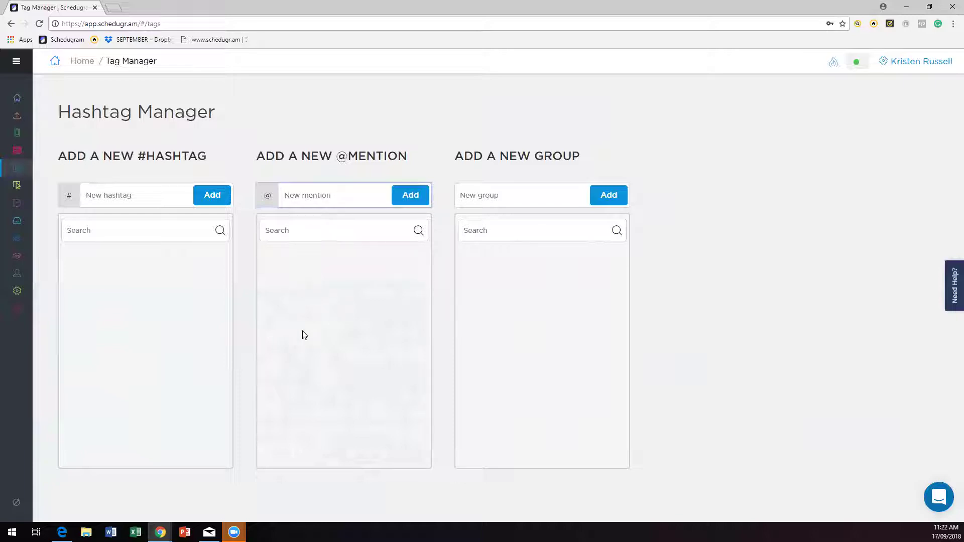
{"action": "left_click", "coordinate": [527, 198]}
{"action": "left_click", "coordinate": [618, 197]}
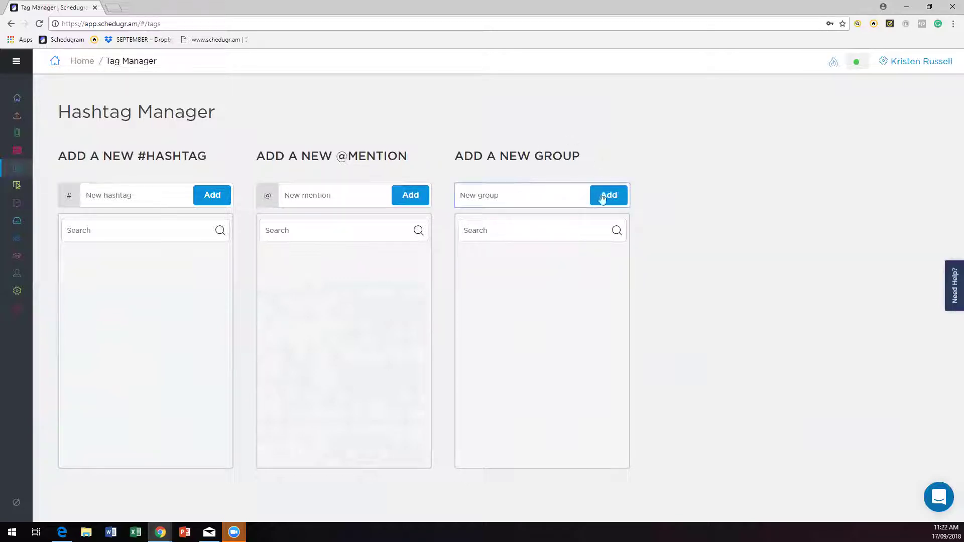
{"action": "left_click", "coordinate": [143, 203]}
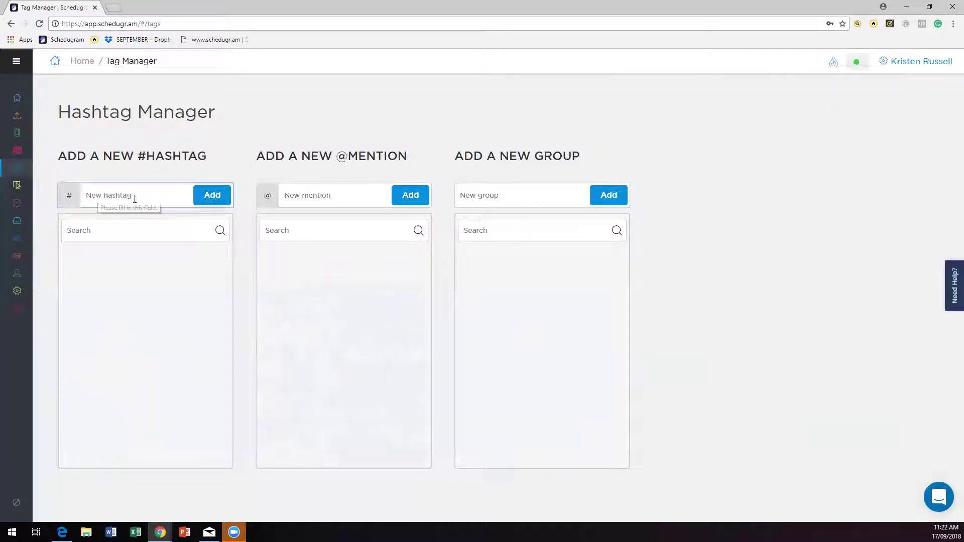
{"action": "left_click", "coordinate": [331, 199]}
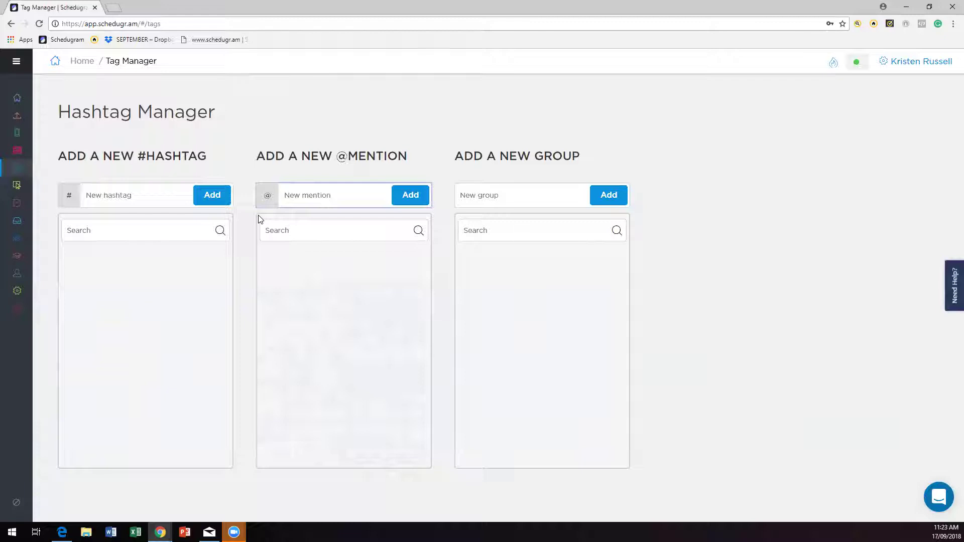
- View the upcoming posts and the weekly calendar with its drafts, closing the tip about scheduling drafts
{"action": "left_click", "coordinate": [19, 206]}
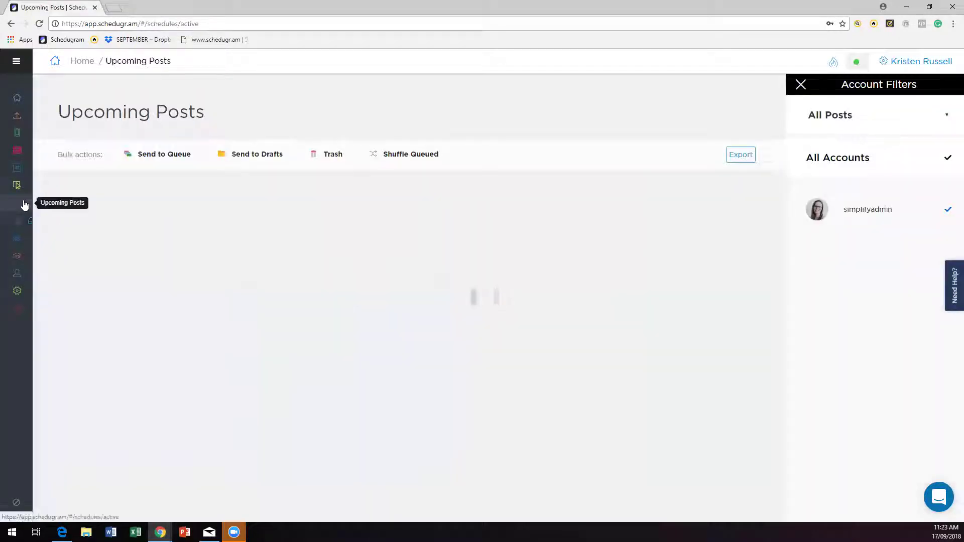
{"action": "left_click", "coordinate": [18, 156]}
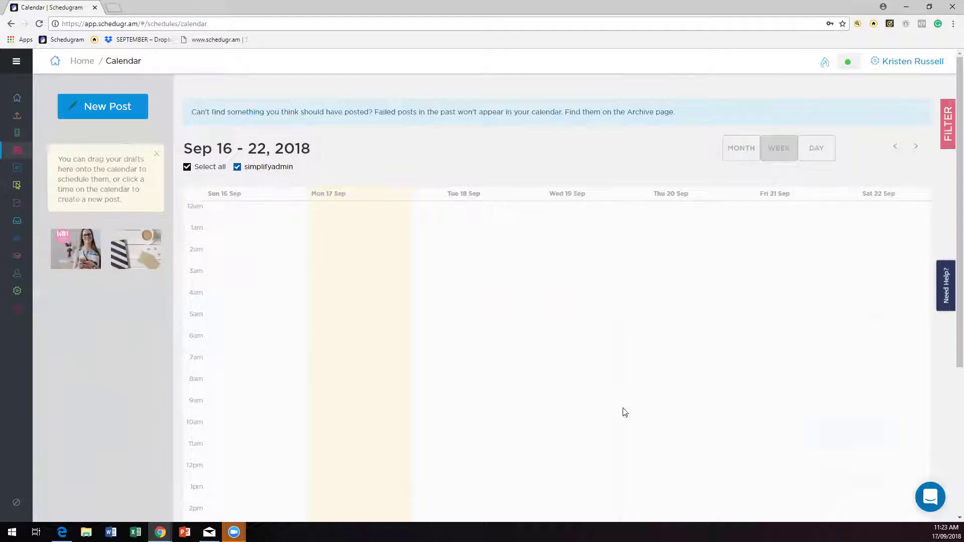
{"action": "mouse_move", "coordinate": [97, 256]}
{"action": "scroll", "coordinate": [499, 268], "scroll_direction": "down", "scroll_amount": 1}
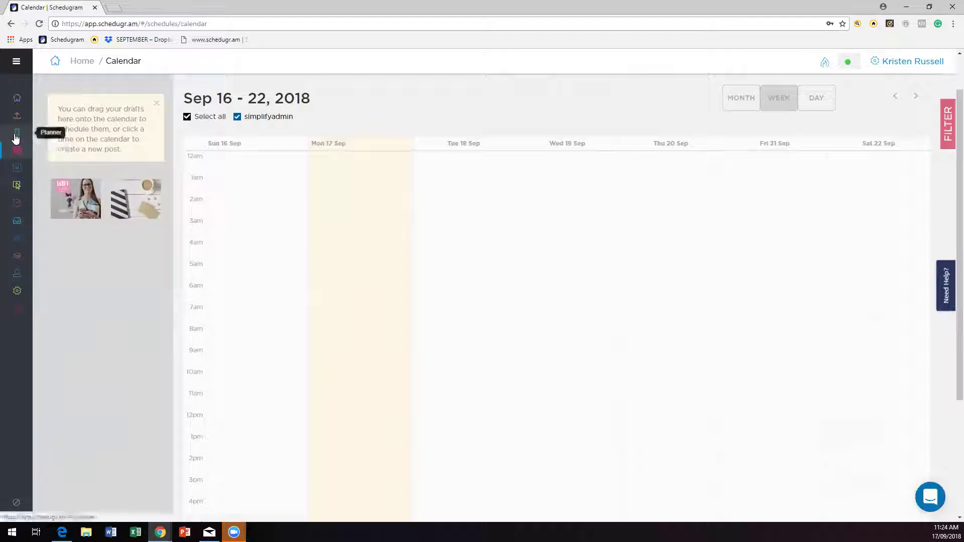
{"action": "left_click", "coordinate": [157, 104]}
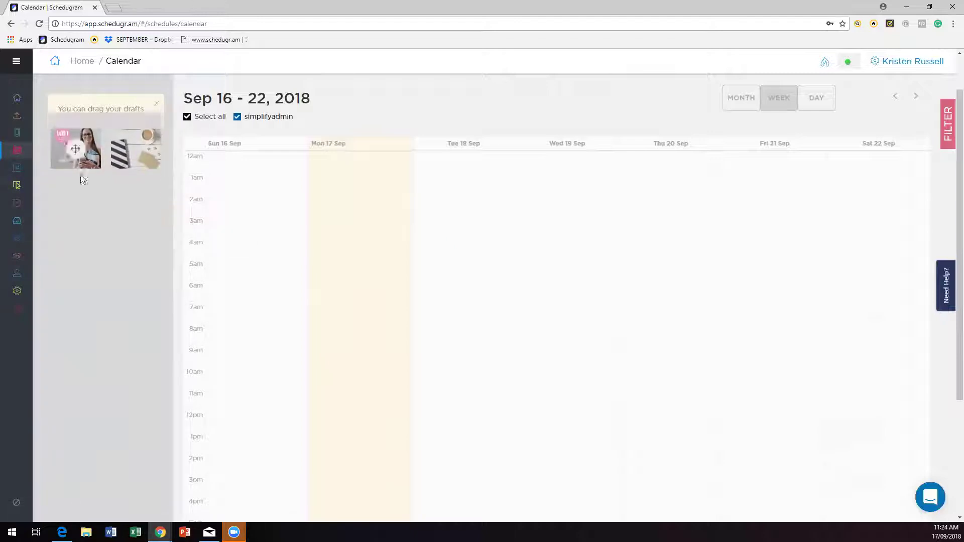
- Place the coffee-and-notebook draft and the WIN giveaway draft first in the planned feed, then return to the dashboard discarding the unsaved changes
{"action": "left_click", "coordinate": [18, 101]}
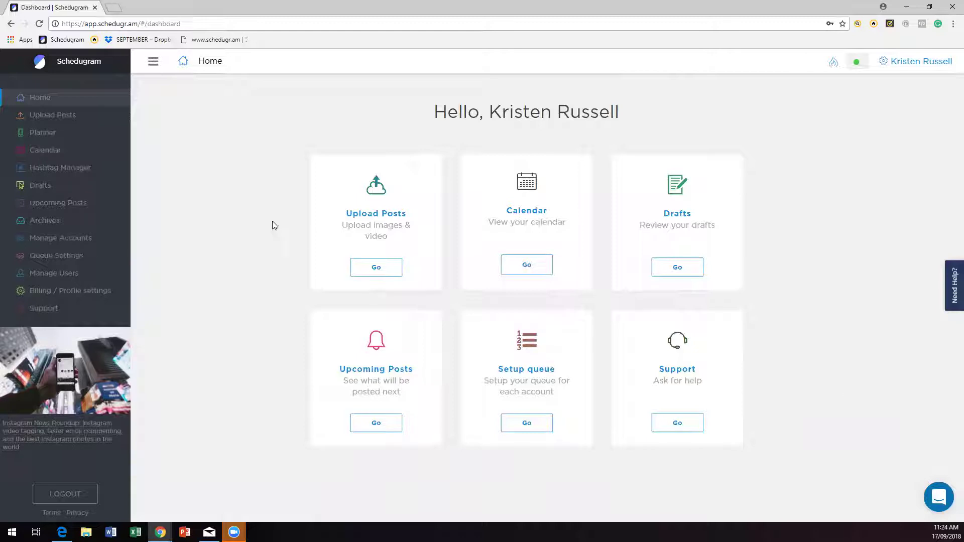
{"action": "left_click", "coordinate": [74, 118]}
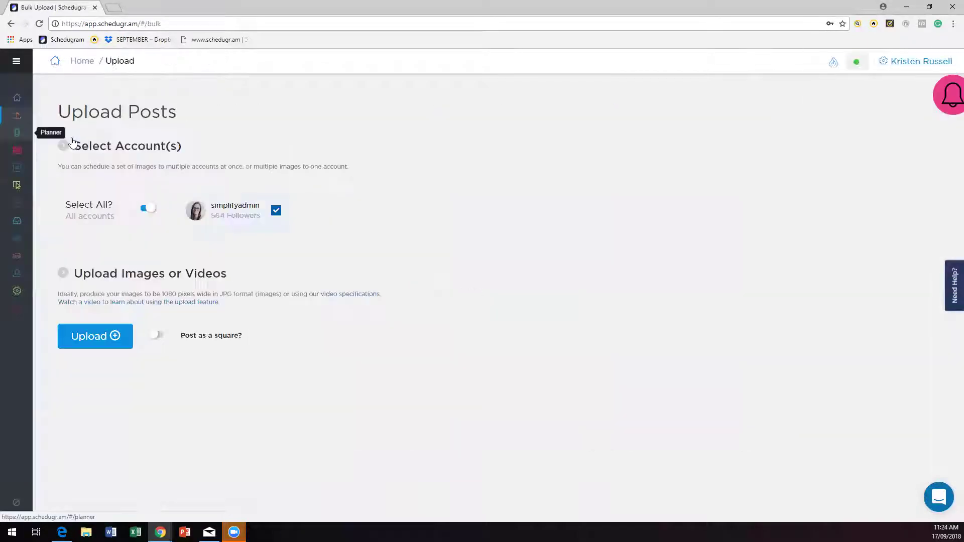
{"action": "left_click", "coordinate": [16, 132]}
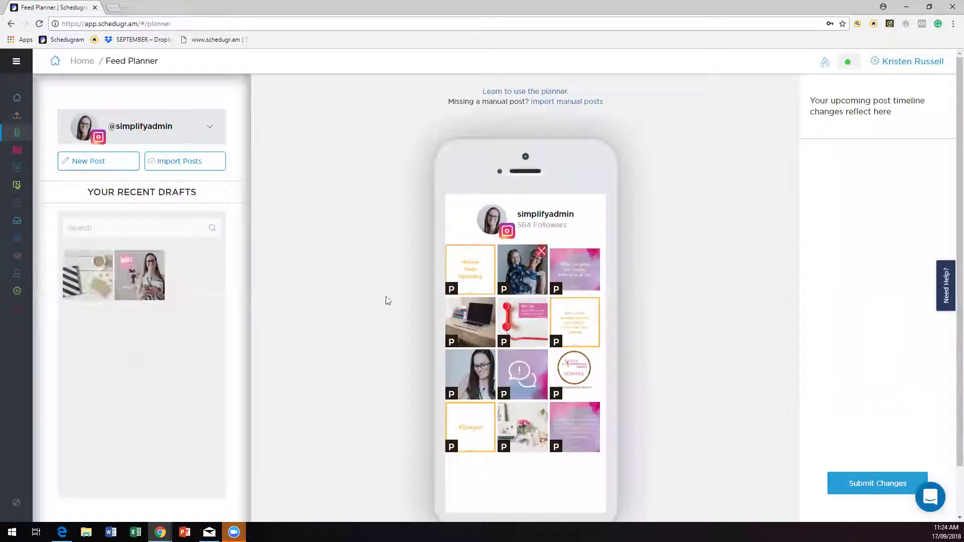
{"action": "left_click_drag", "start_coordinate": [83, 281], "coordinate": [462, 271]}
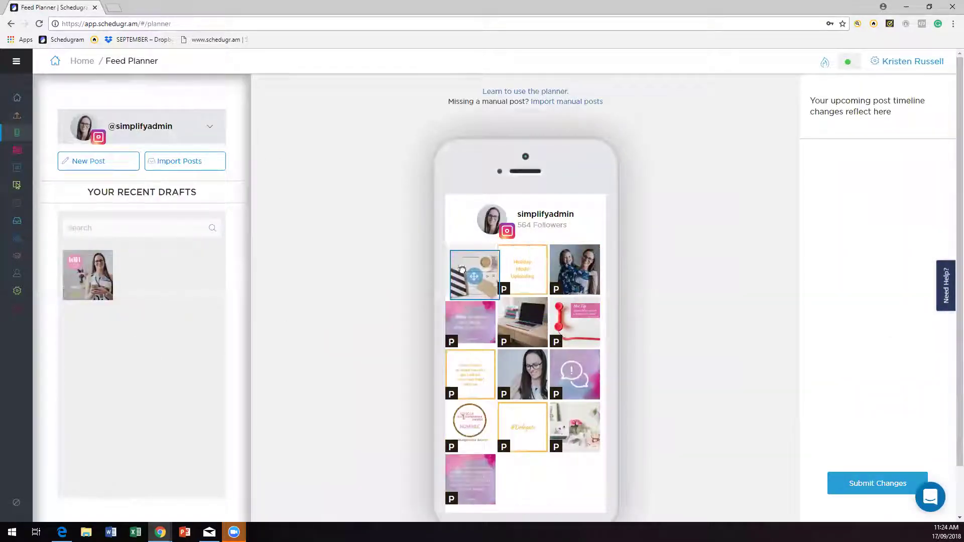
{"action": "left_click_drag", "start_coordinate": [113, 296], "coordinate": [470, 271]}
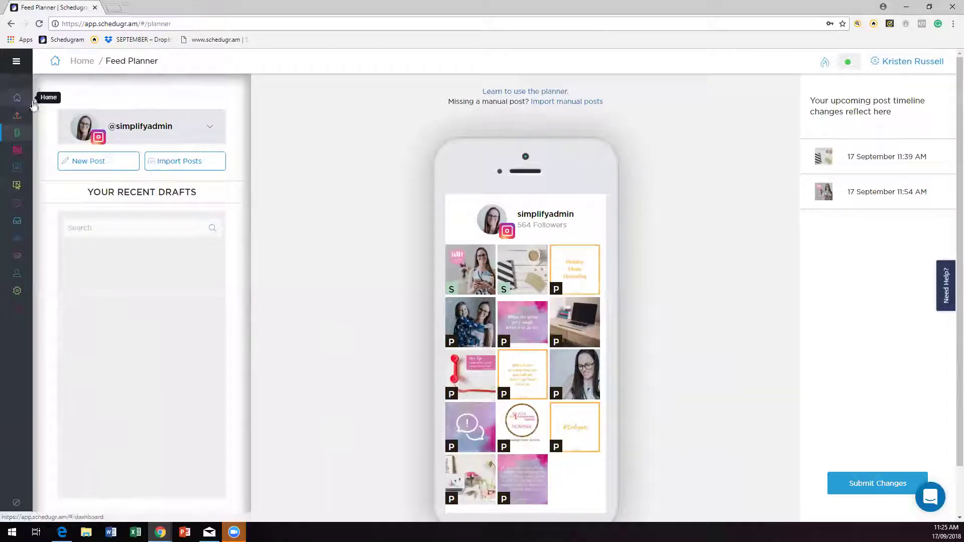
{"action": "left_click", "coordinate": [17, 97]}
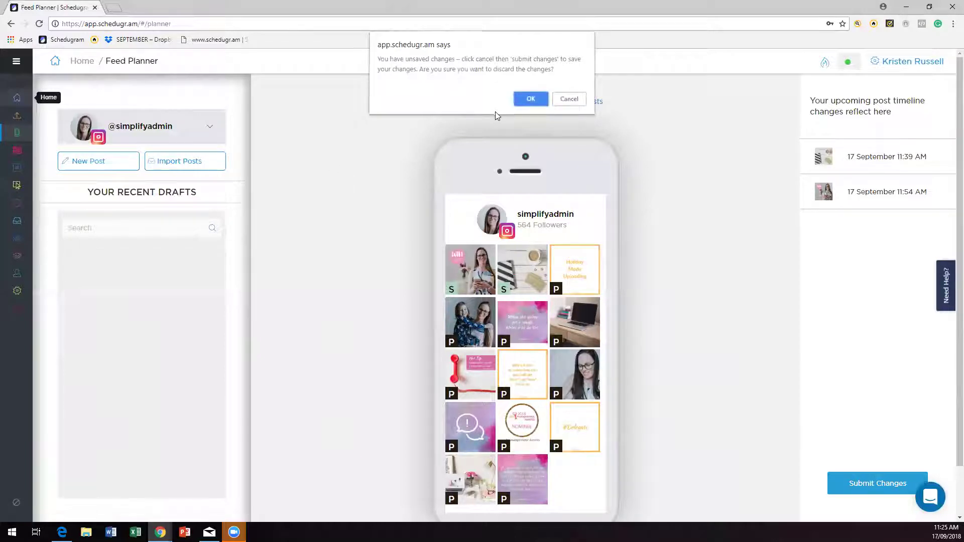
{"action": "key", "text": "Return"}
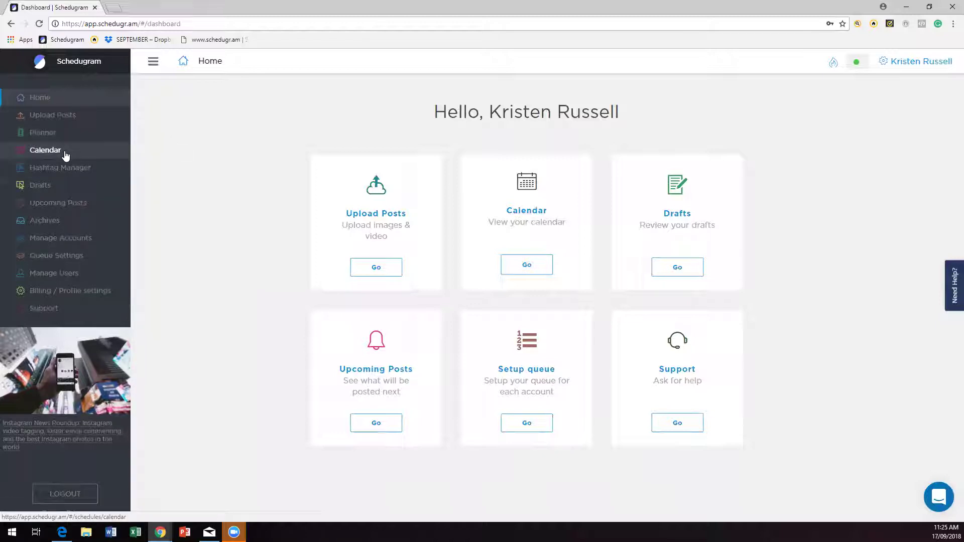
- Revisit the Upload Posts page to look over its account and upload options, then return to the dashboard
{"action": "left_click", "coordinate": [55, 115]}
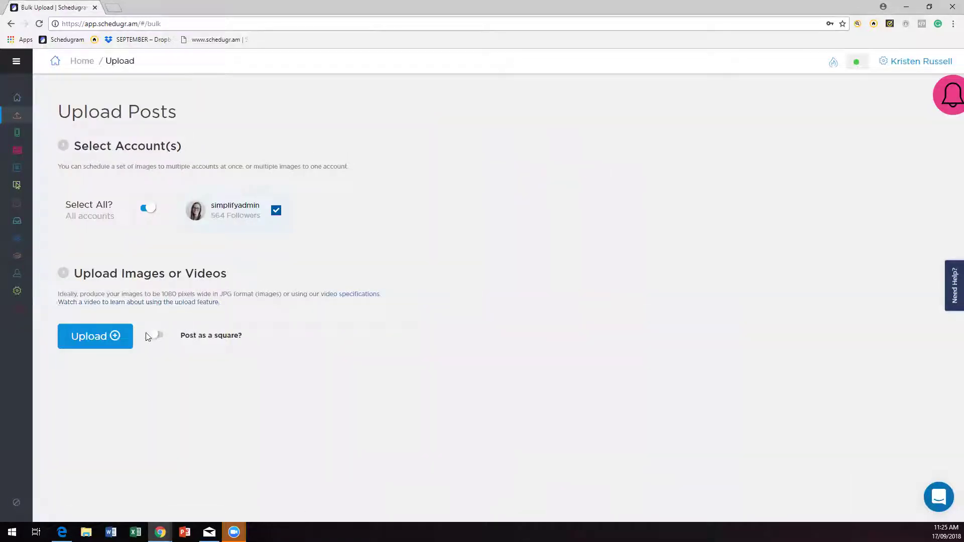
{"action": "left_click", "coordinate": [125, 340]}
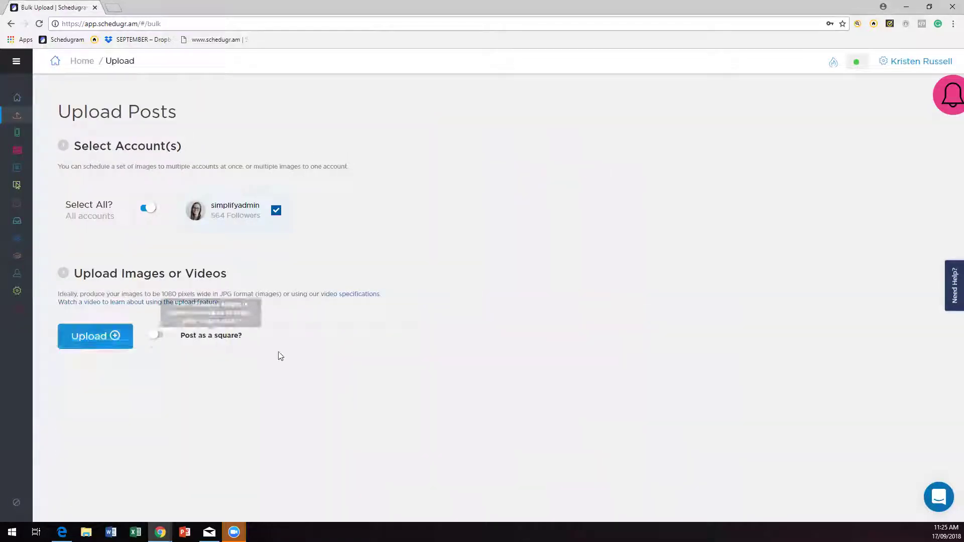
{"action": "mouse_move", "coordinate": [128, 339]}
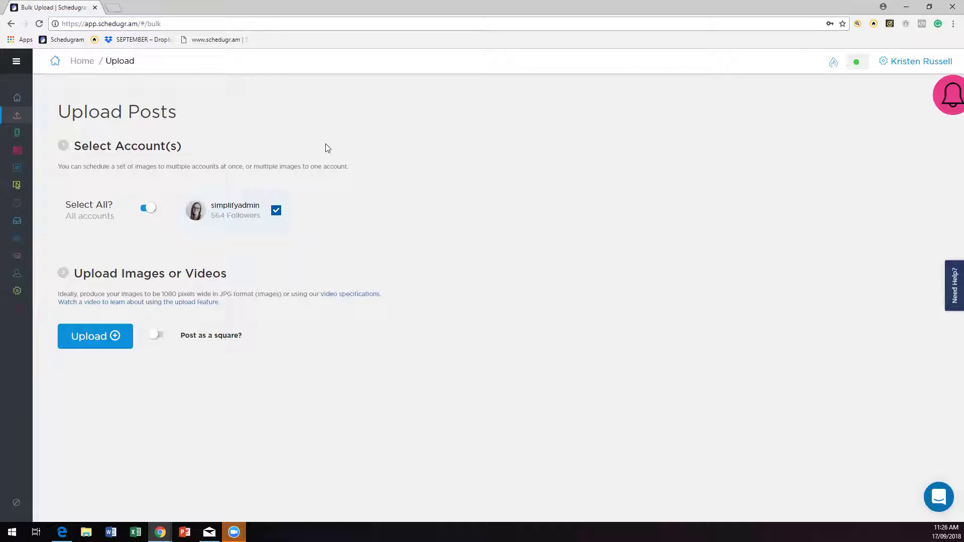
{"action": "left_click", "coordinate": [17, 98]}
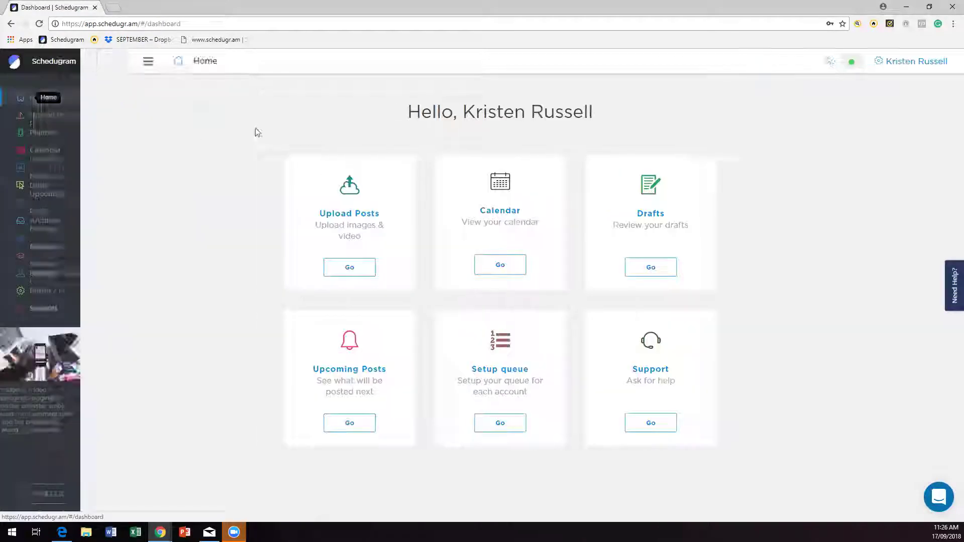